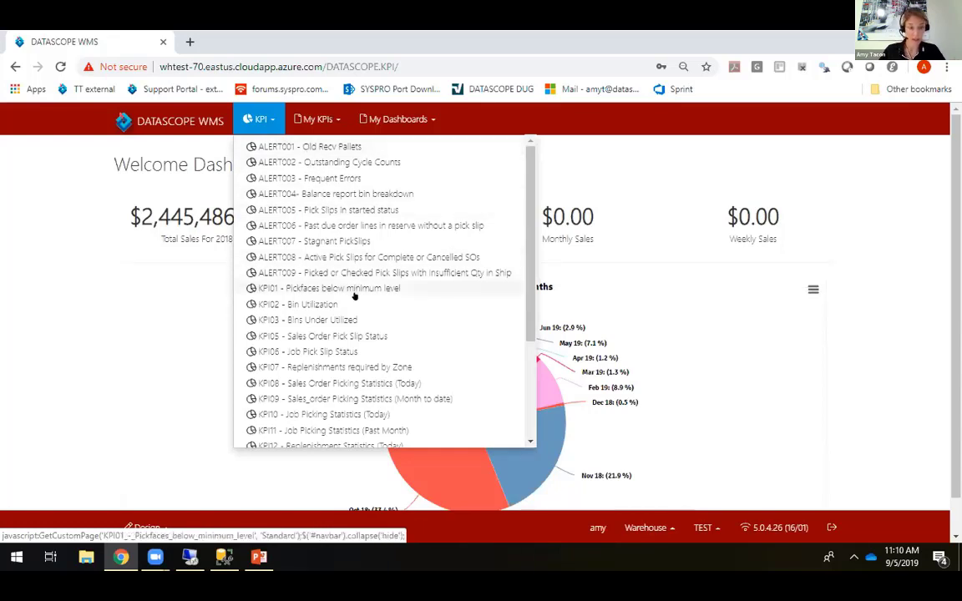
# Step: View the KPI05 Sales Order Pick Slip Status chart and the KPI21 Put Away Statistics (Past Month) chart
pyautogui.click(342, 336)
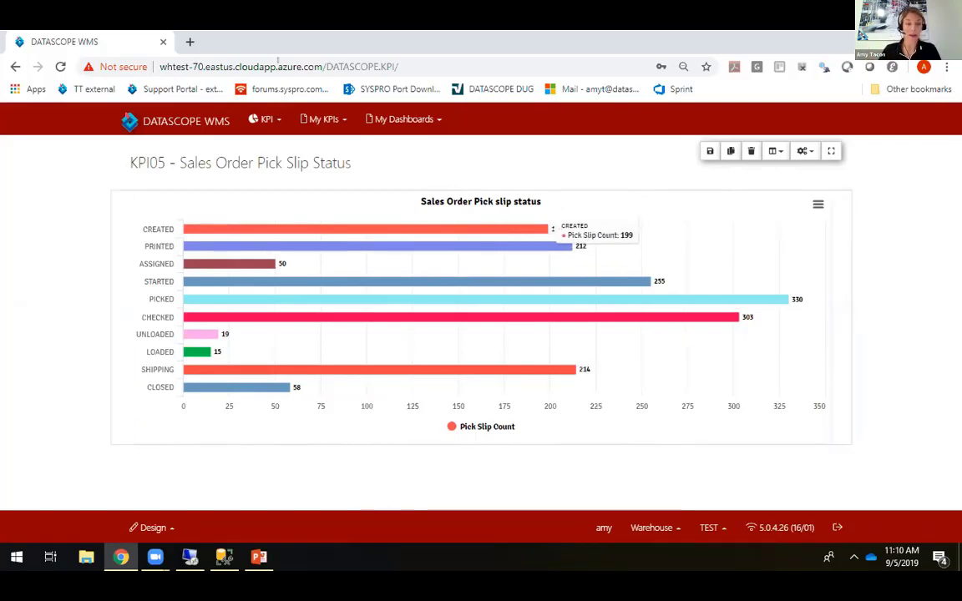
pyautogui.click(266, 118)
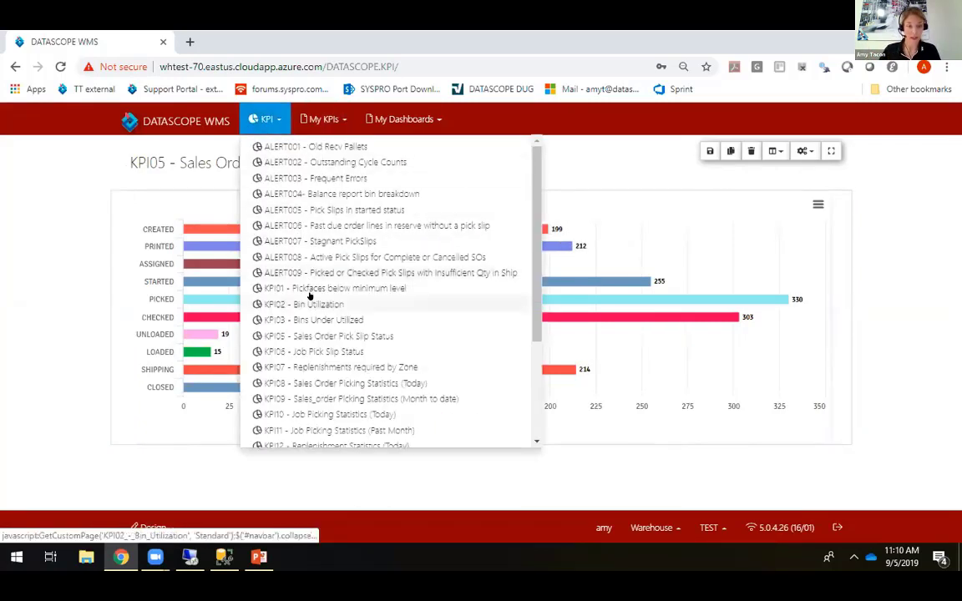
pyautogui.scroll(-2, 330, 315)
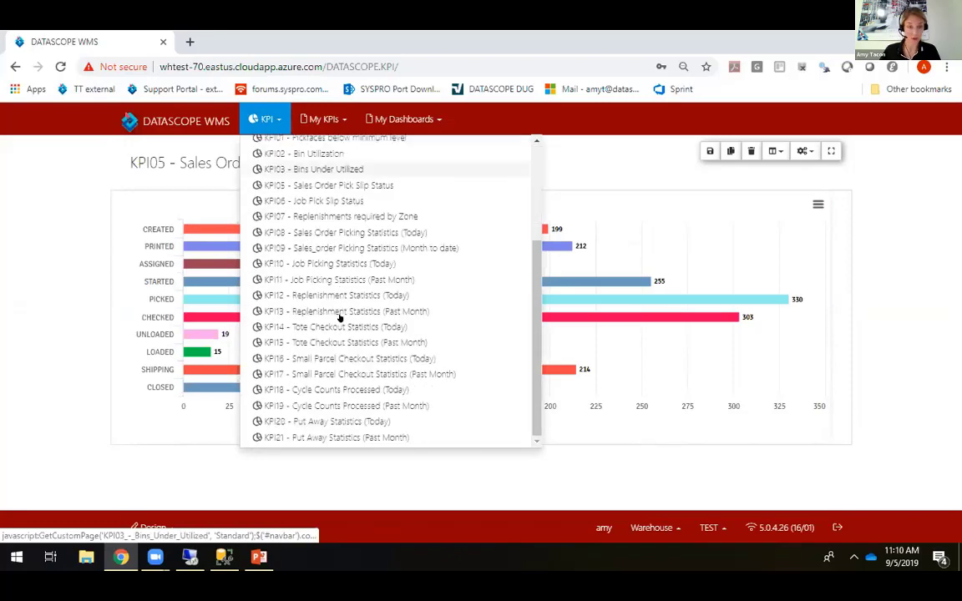
pyautogui.click(320, 438)
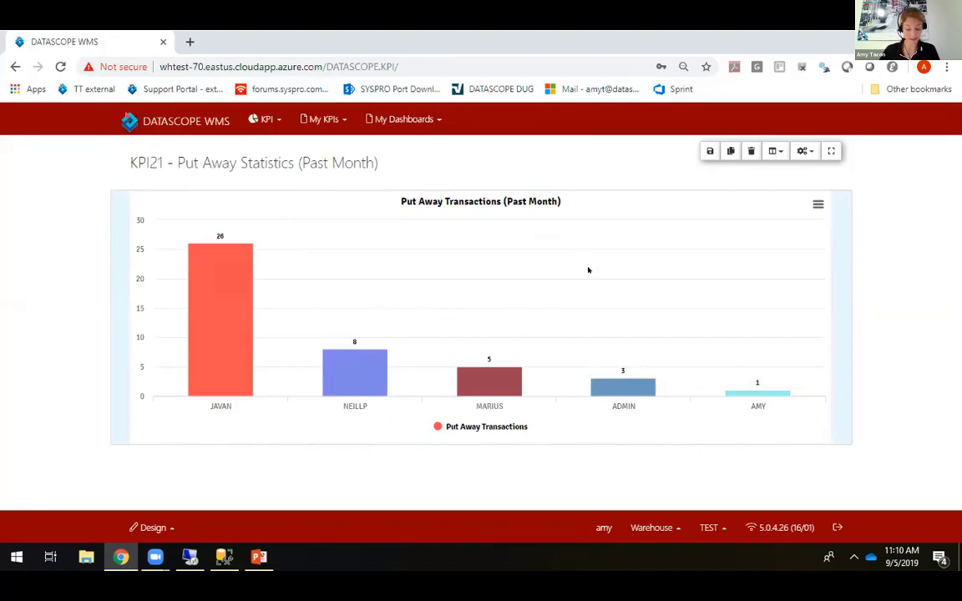
# Step: Open the ALERT007 Stagnant PickSlips chart and examine its picked and printed pick slip counts
pyautogui.click(266, 119)
pyautogui.scroll(3, 413, 171)
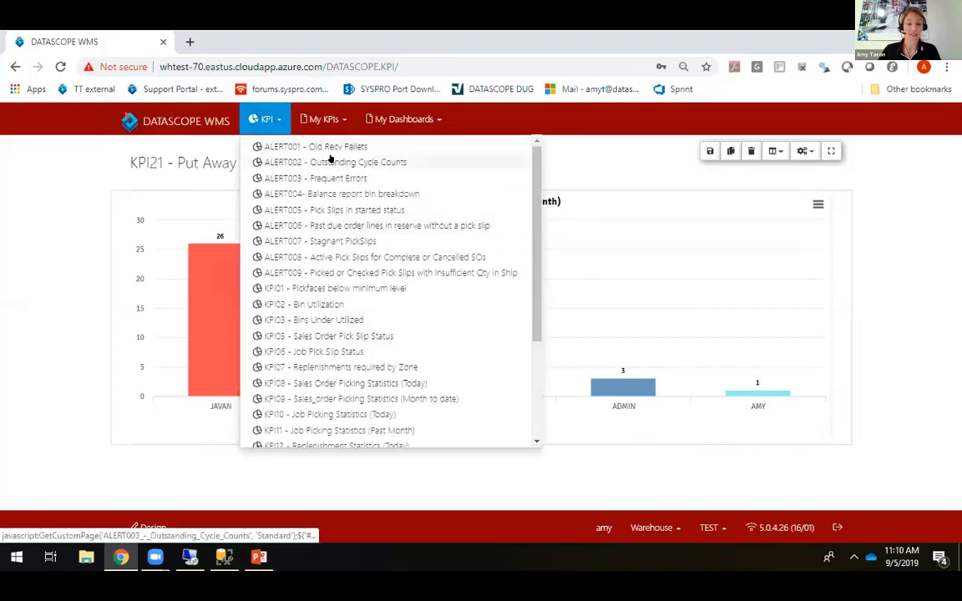
pyautogui.click(353, 239)
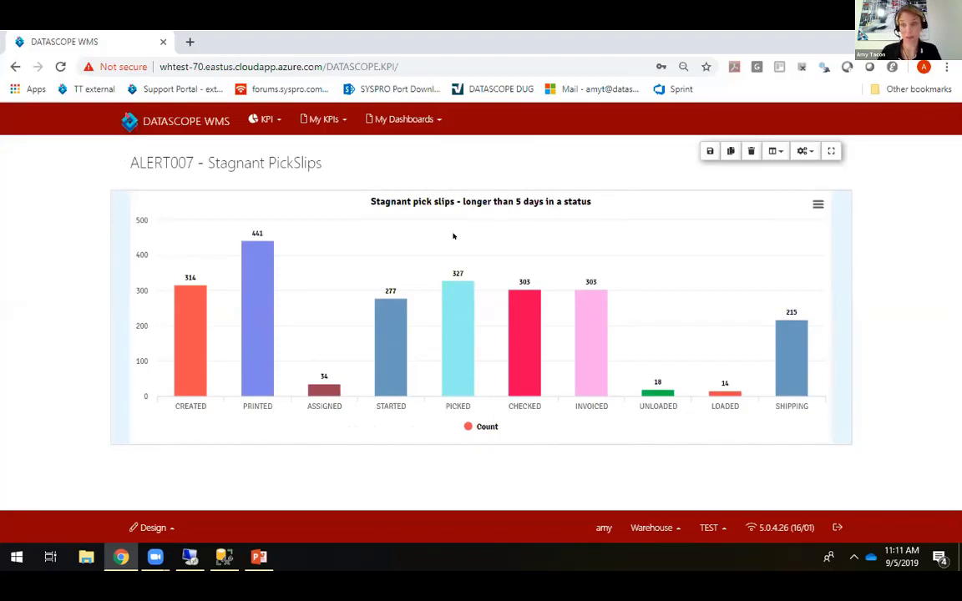
pyautogui.moveTo(453, 293)
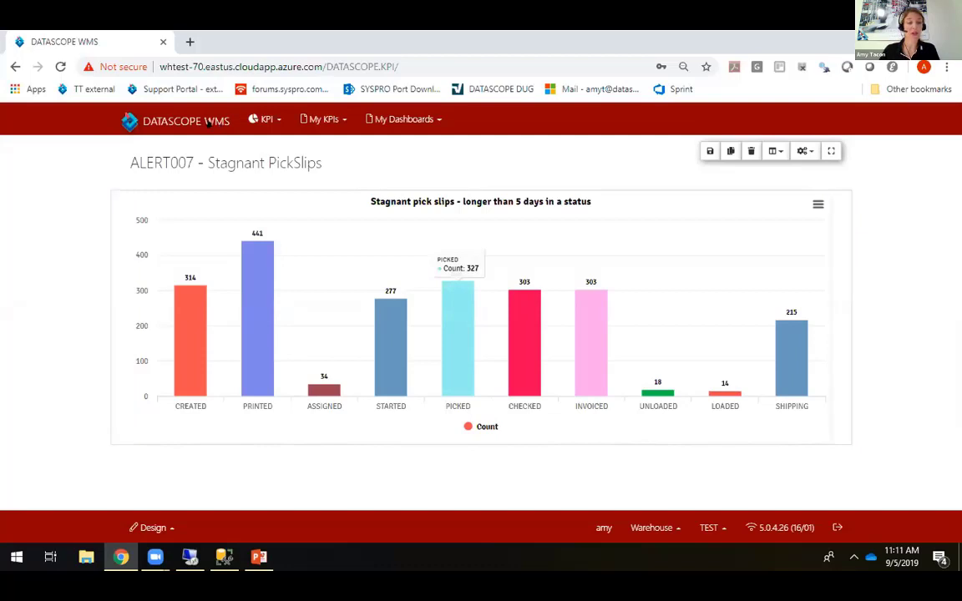
pyautogui.moveTo(244, 247)
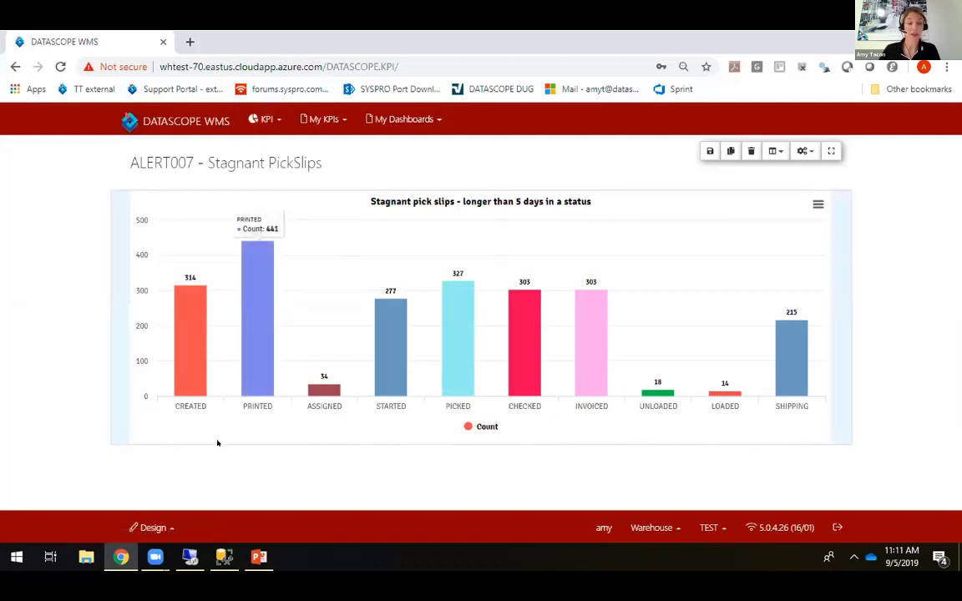
# Step: Start a copy of the KPI09 Sales_order Picking Statistics (Month to date) page, using "Weekly Picker stats" as page title and page name
pyautogui.click(266, 121)
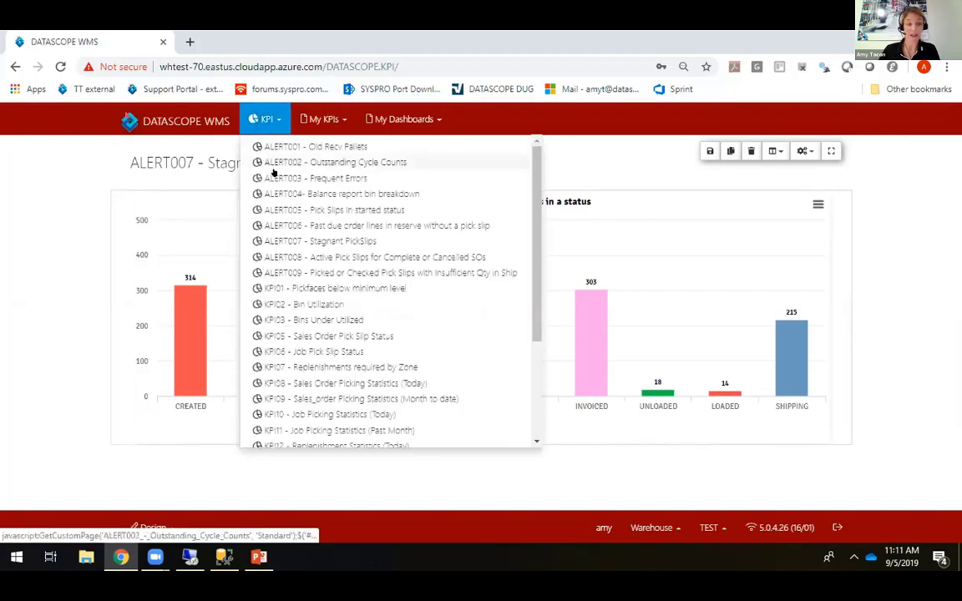
pyautogui.click(398, 398)
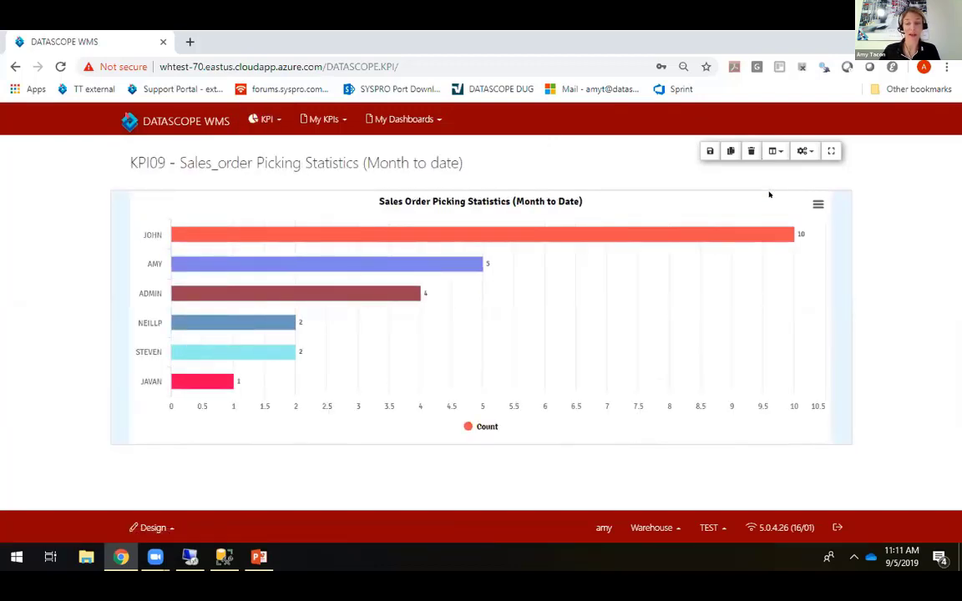
pyautogui.click(731, 151)
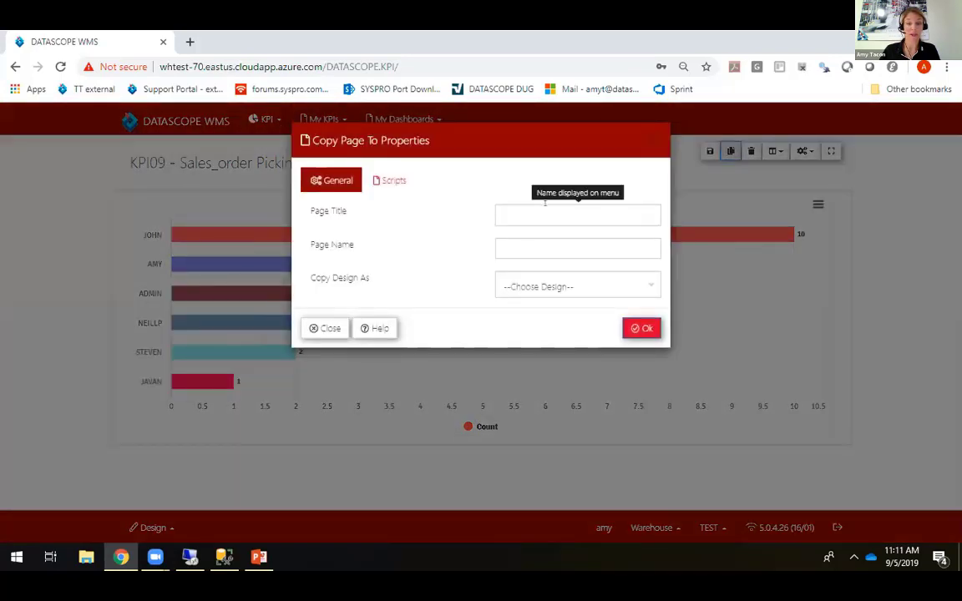
pyautogui.click(546, 204)
pyautogui.write('Week')
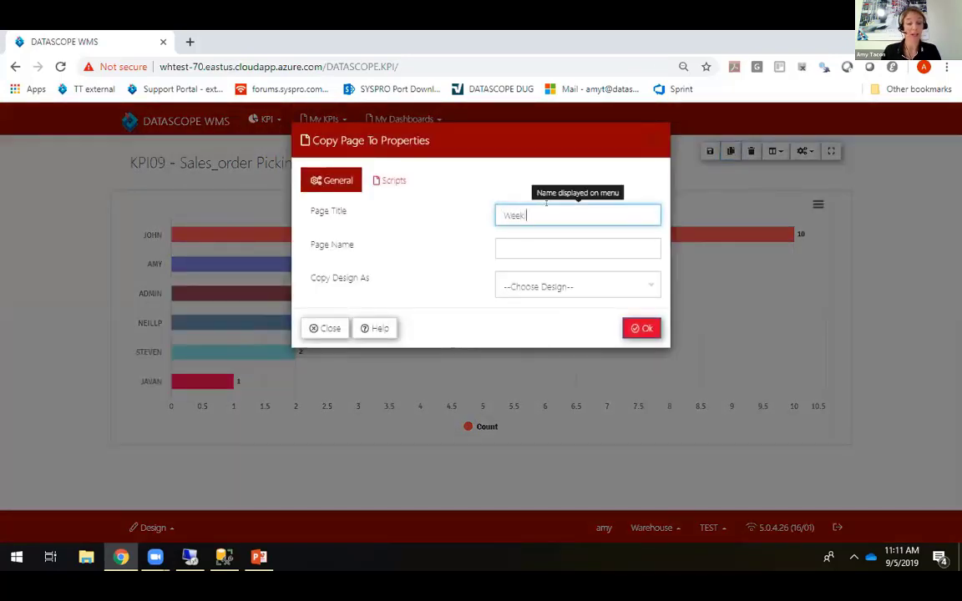
pyautogui.write('ly Picker stats')
pyautogui.moveTo(578, 215); pyautogui.dragTo(432, 214)
pyautogui.click(526, 248)
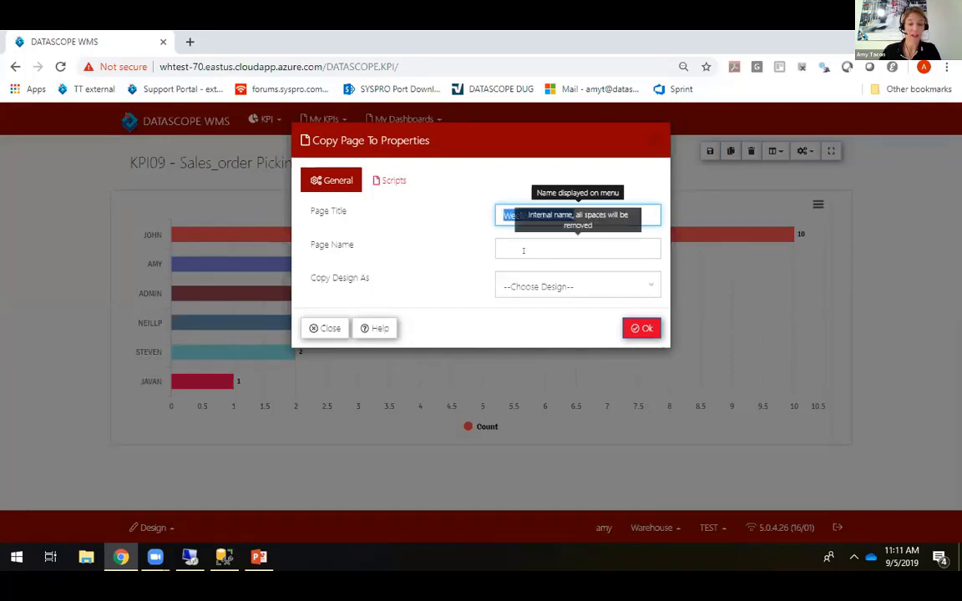
pyautogui.hotkey('ctrl', 'v')
# Step: Set the page copy's design to New KPI and create it
pyautogui.click(544, 284)
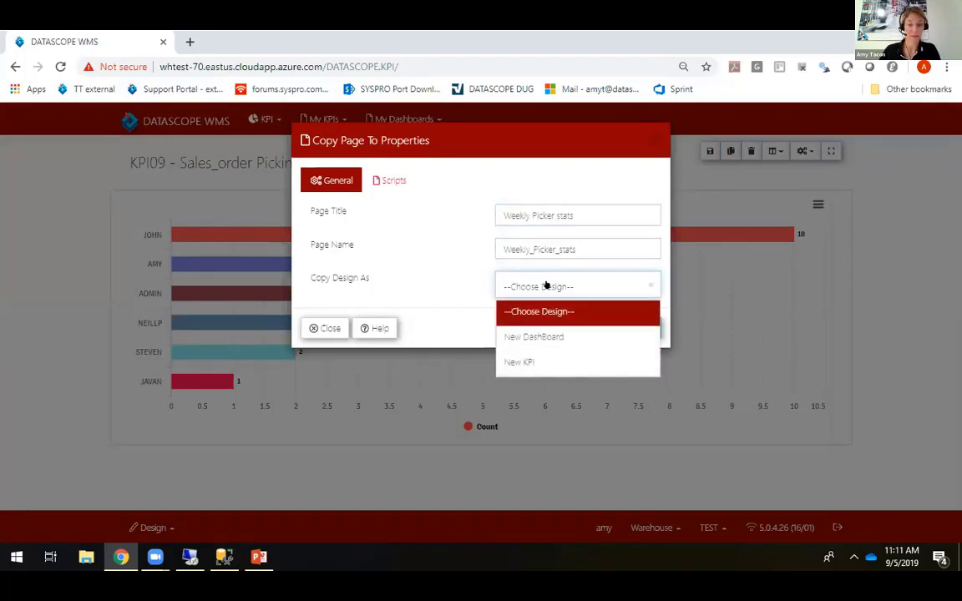
pyautogui.click(538, 363)
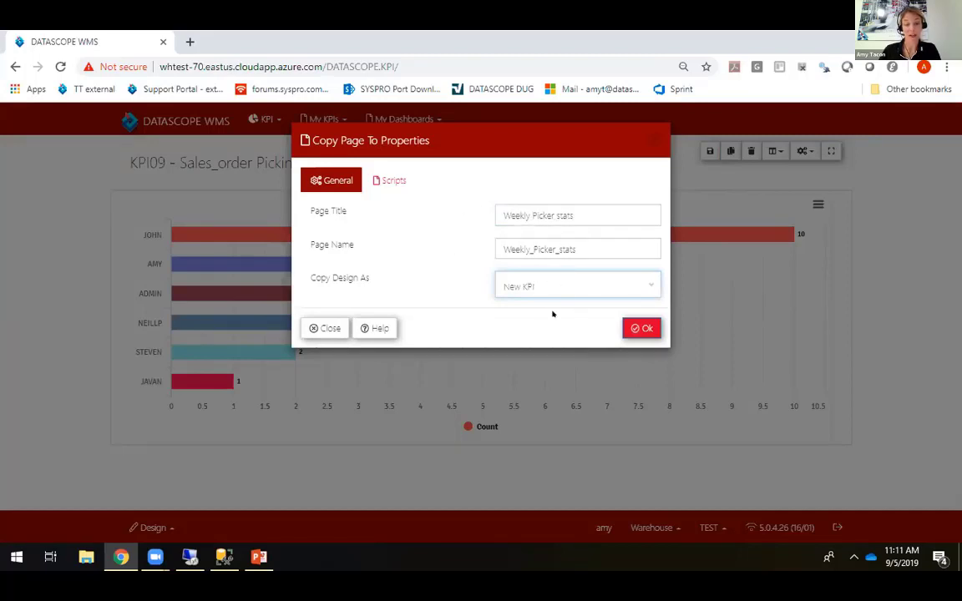
pyautogui.click(628, 329)
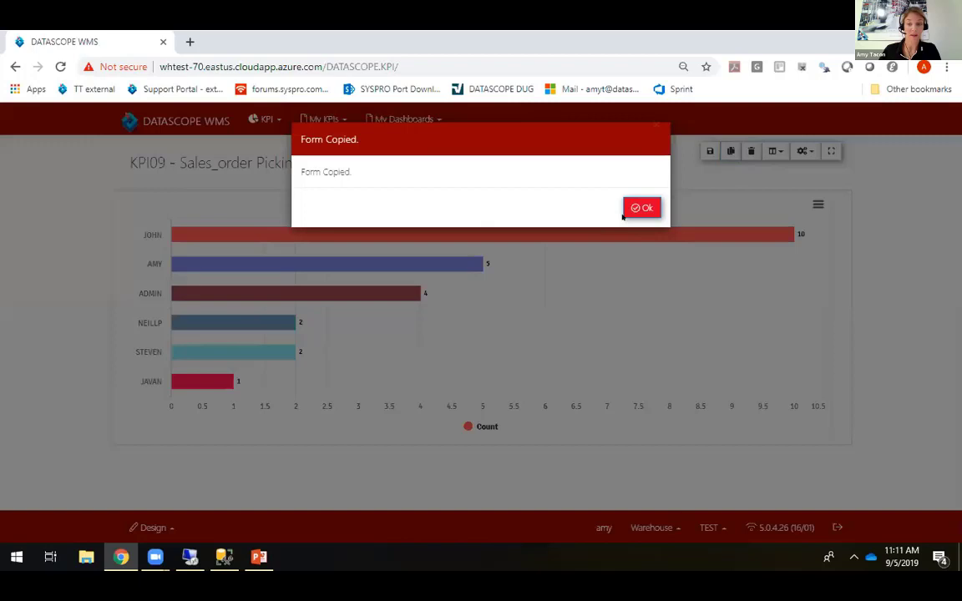
pyautogui.click(627, 208)
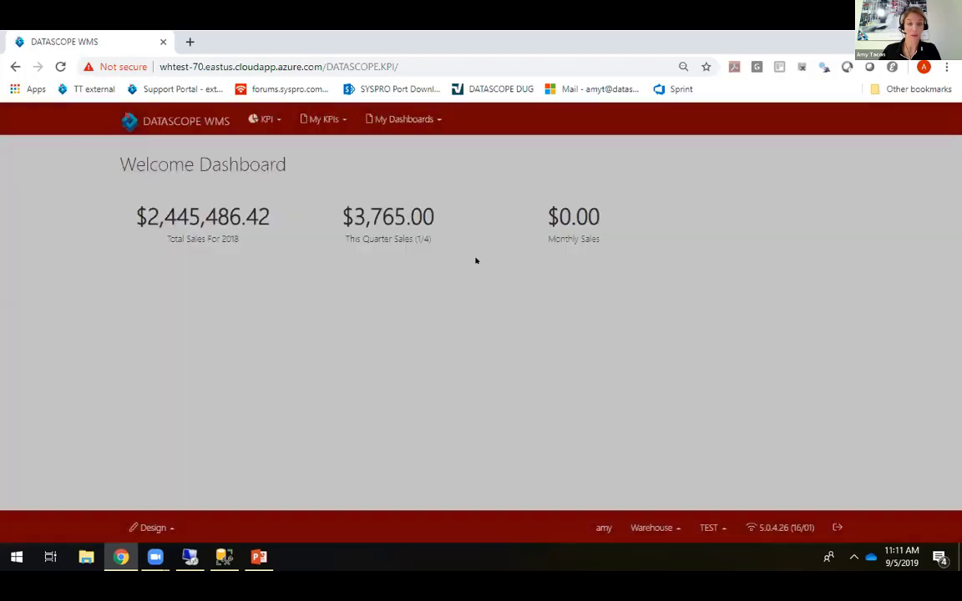
# Step: Open the custom Weekly Picker stats KPI and set its chart's date range to week to date
pyautogui.click(330, 121)
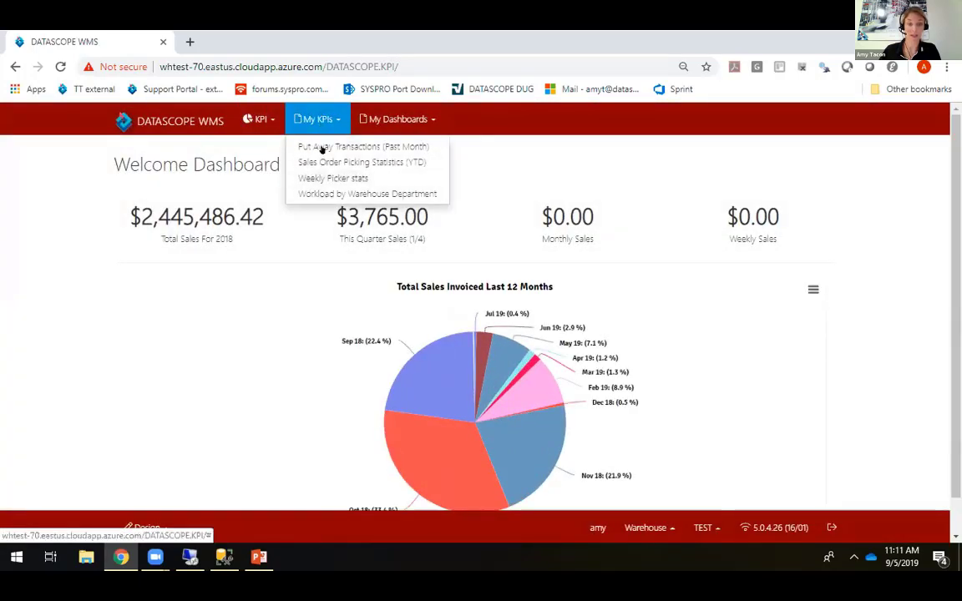
pyautogui.click(363, 180)
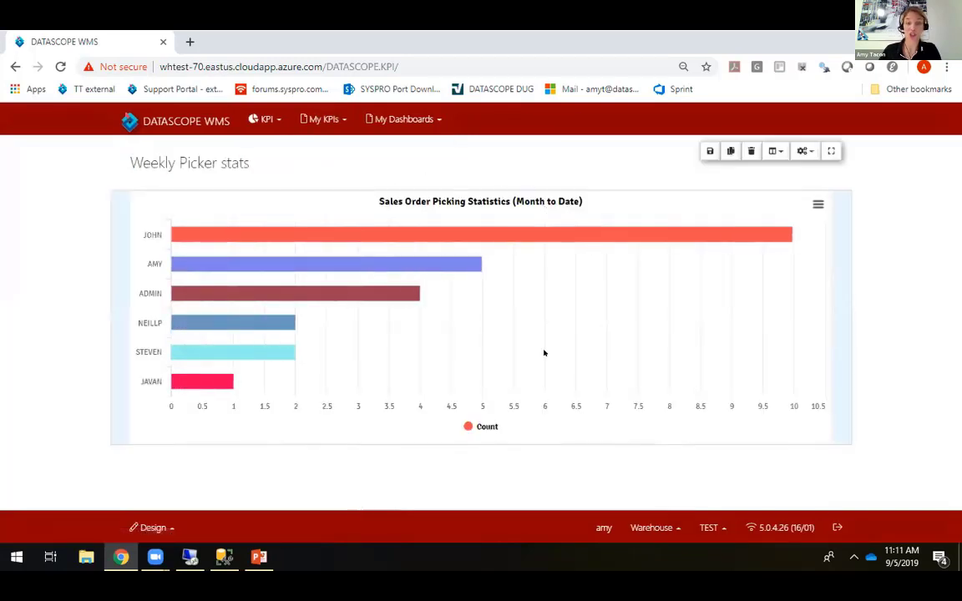
pyautogui.click(816, 205)
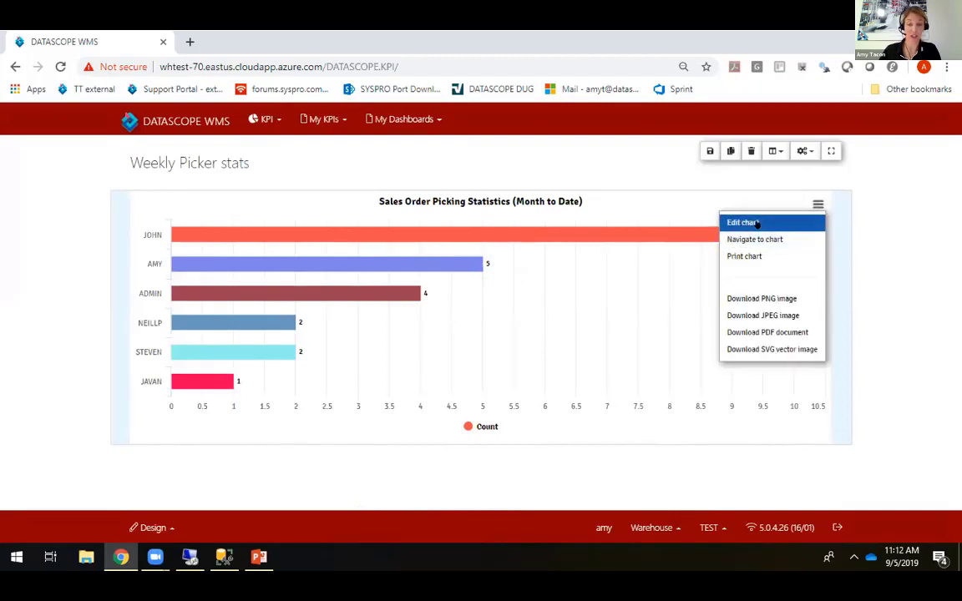
pyautogui.click(757, 223)
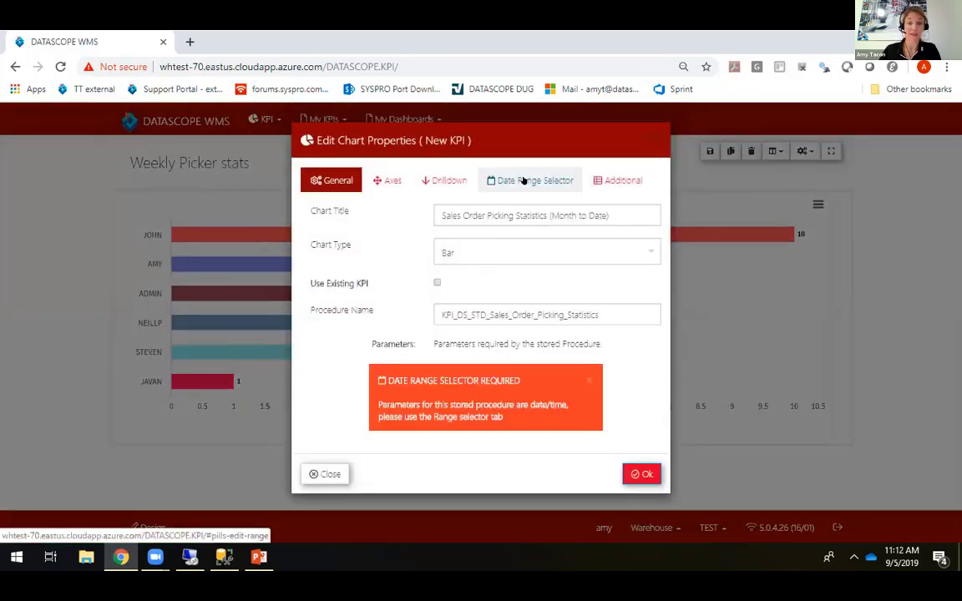
pyautogui.click(524, 181)
pyautogui.click(543, 229)
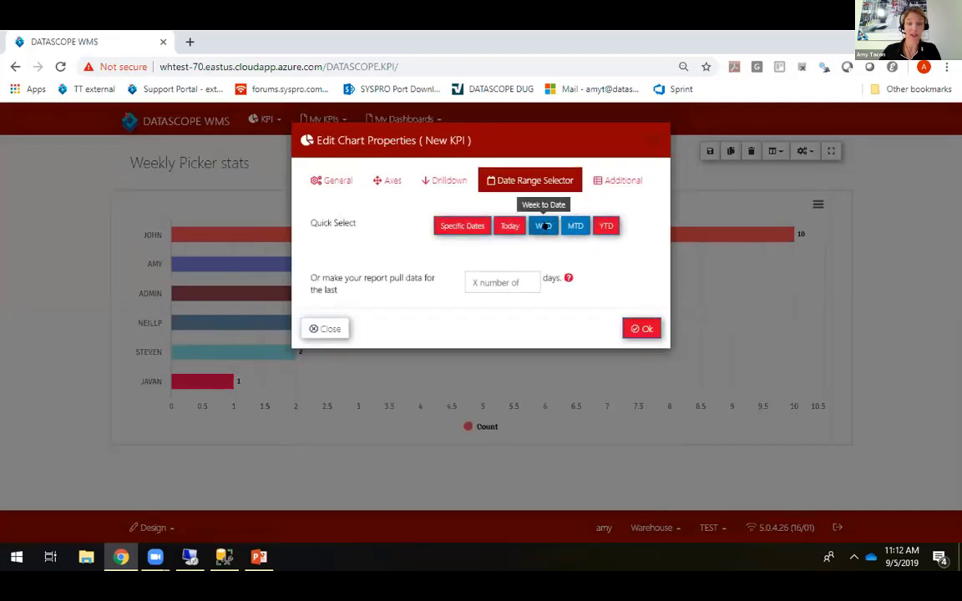
pyautogui.click(641, 328)
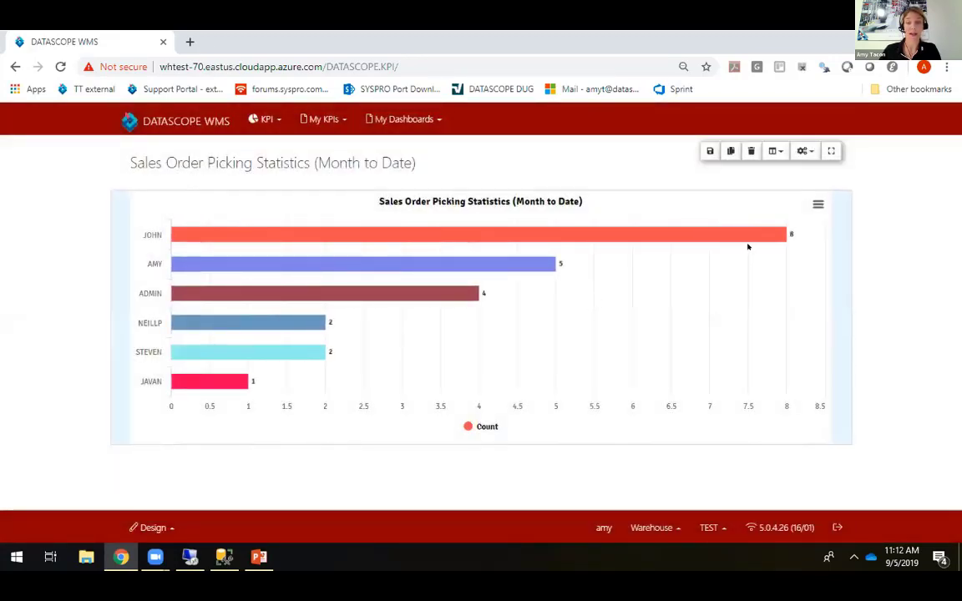
# Step: Retitle the chart "Sales Order Picking Statistics (week to date)" and save the form, reopening the saved KPI to check it
pyautogui.click(817, 204)
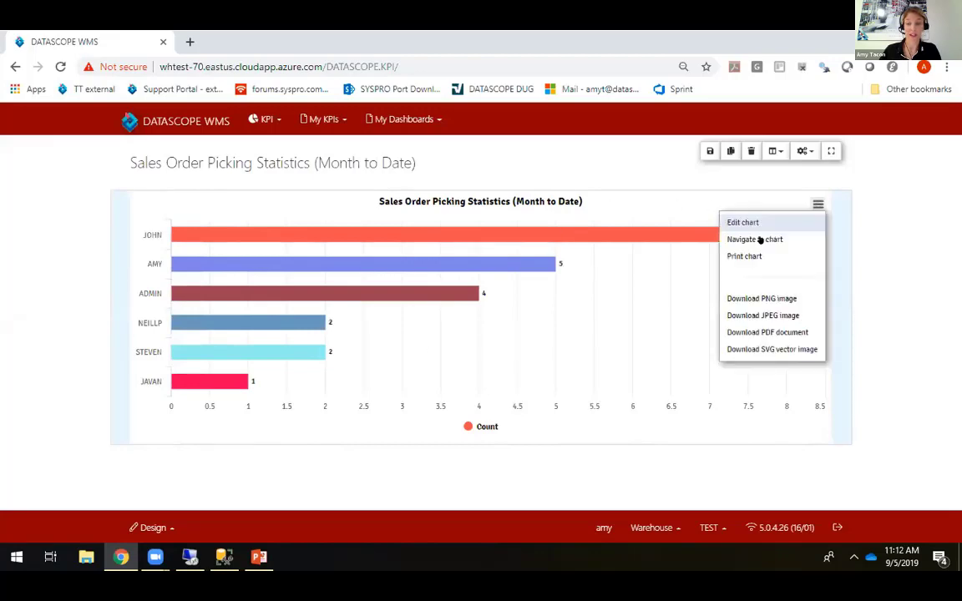
pyautogui.click(740, 222)
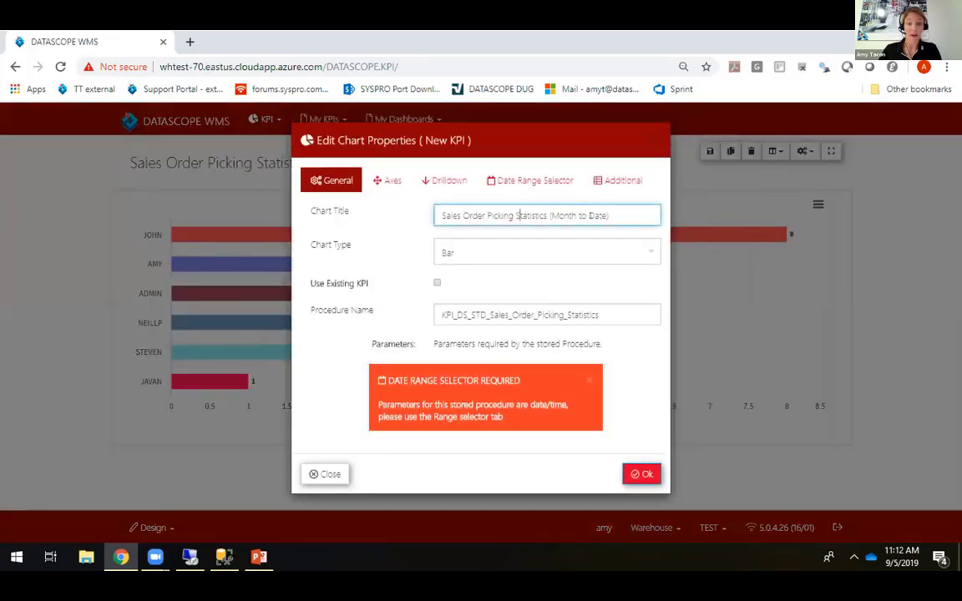
pyautogui.moveTo(603, 215); pyautogui.dragTo(546, 215)
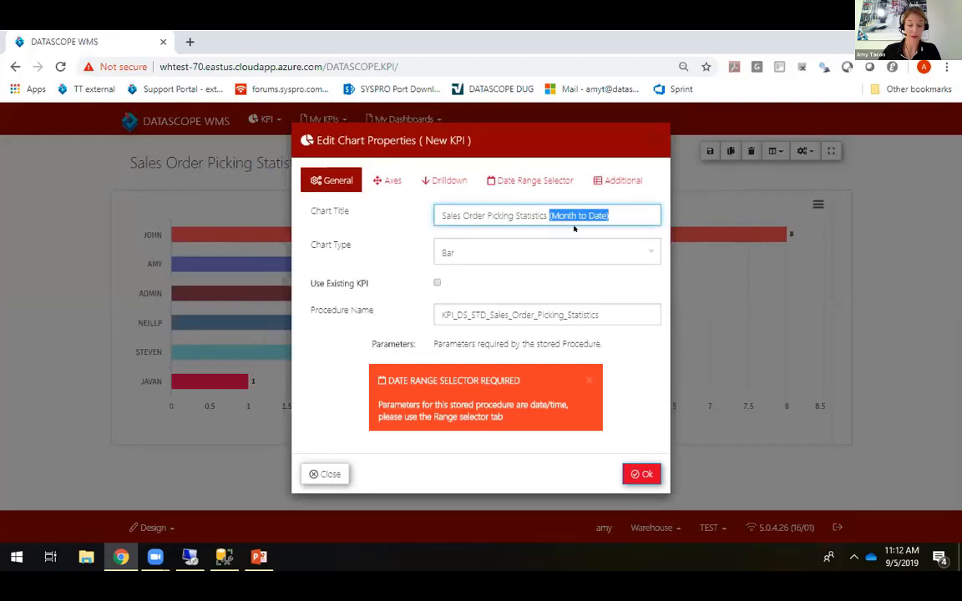
pyautogui.write('(week')
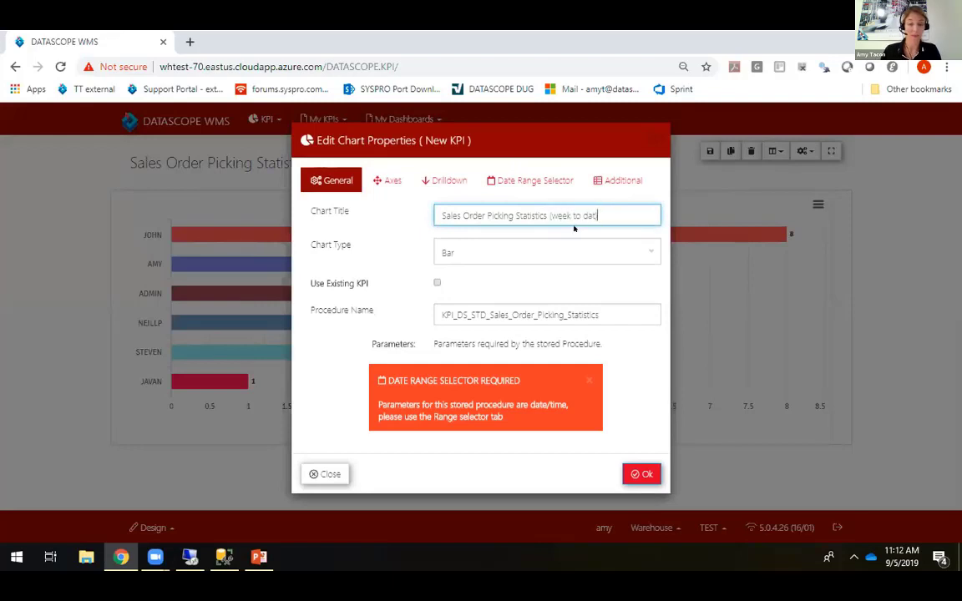
pyautogui.write(' to dat)')
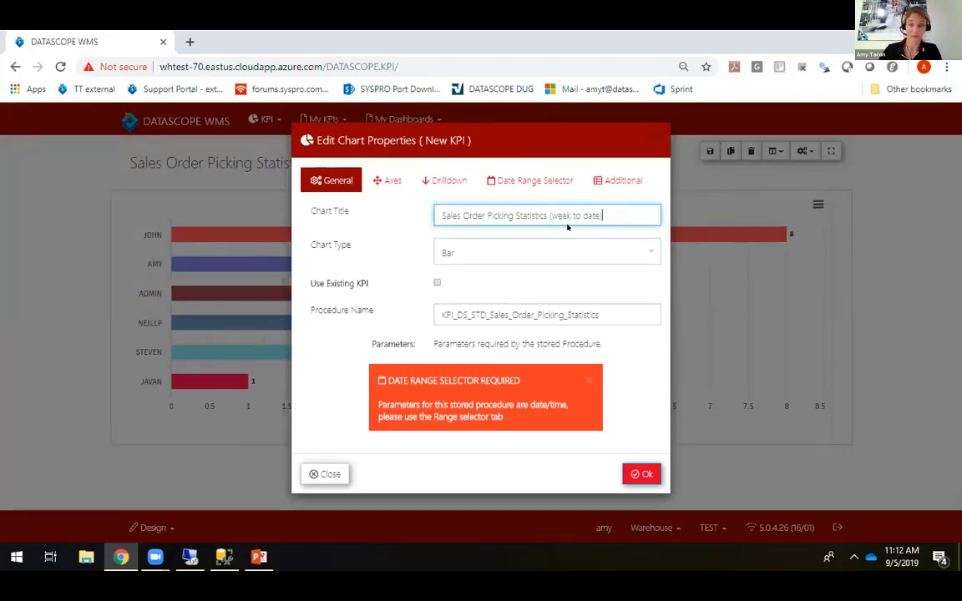
pyautogui.click(642, 473)
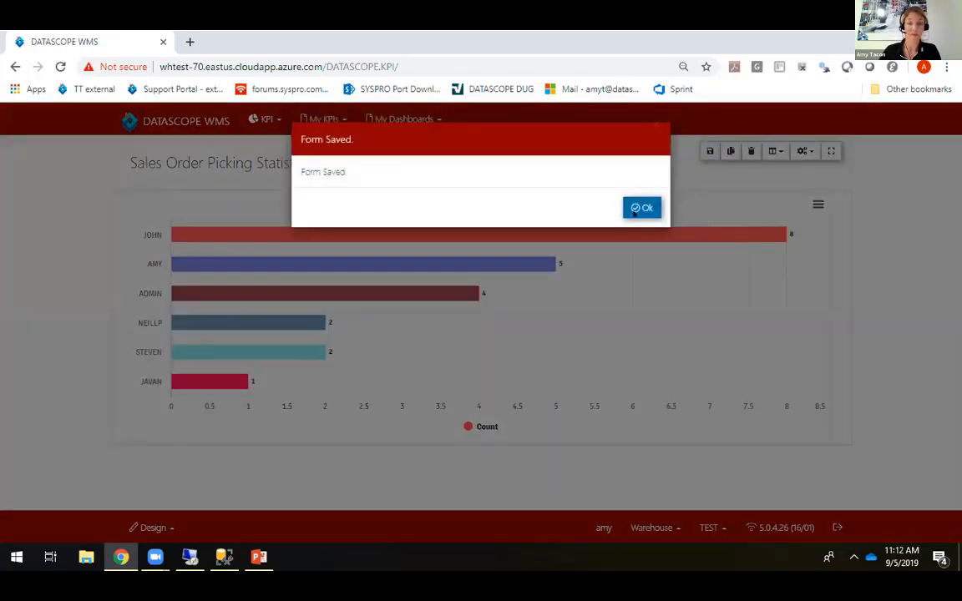
pyautogui.click(638, 208)
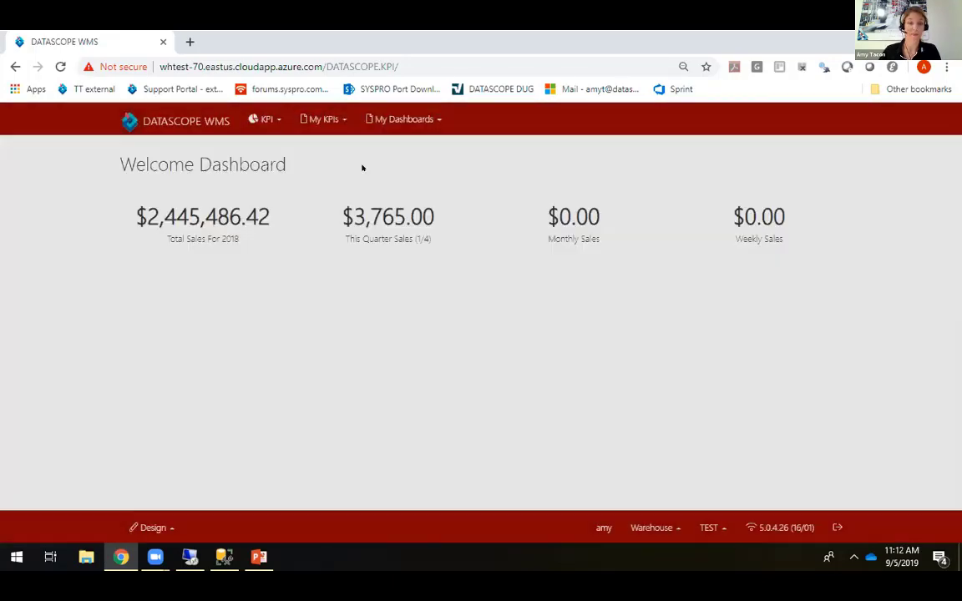
pyautogui.click(333, 122)
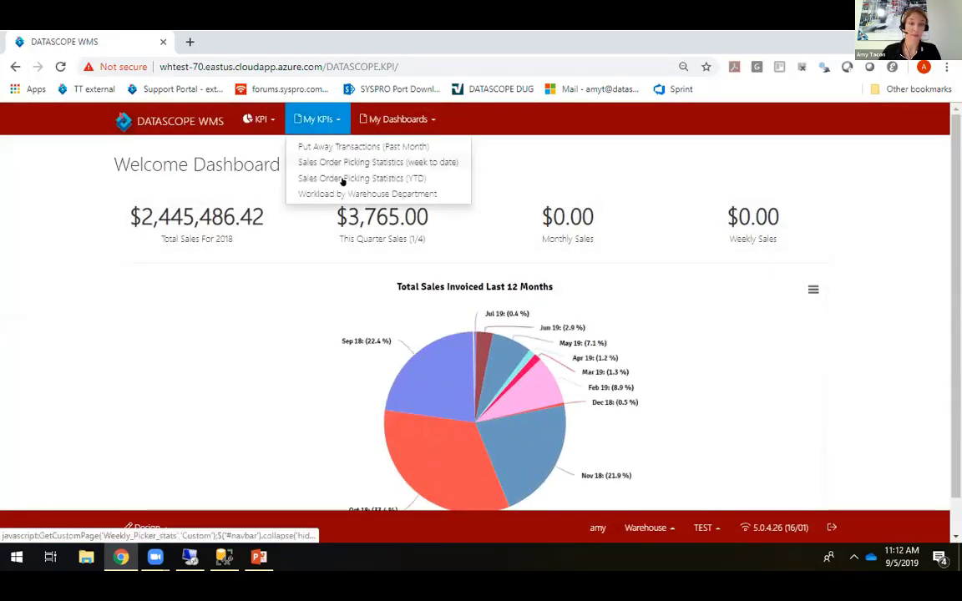
pyautogui.click(368, 164)
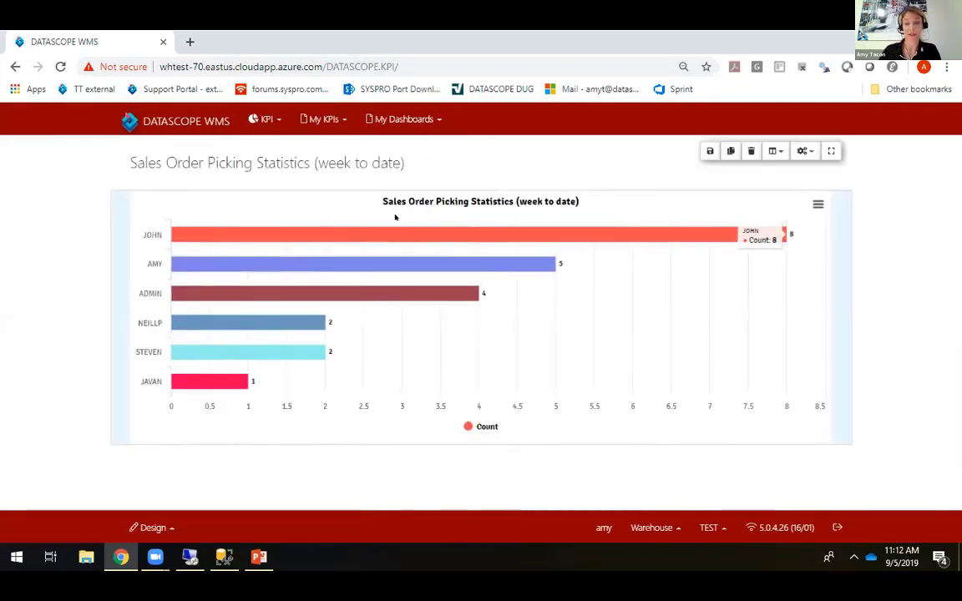
# Step: Start designing a new KPI from scratch and begin entering its chart title
pyautogui.click(161, 524)
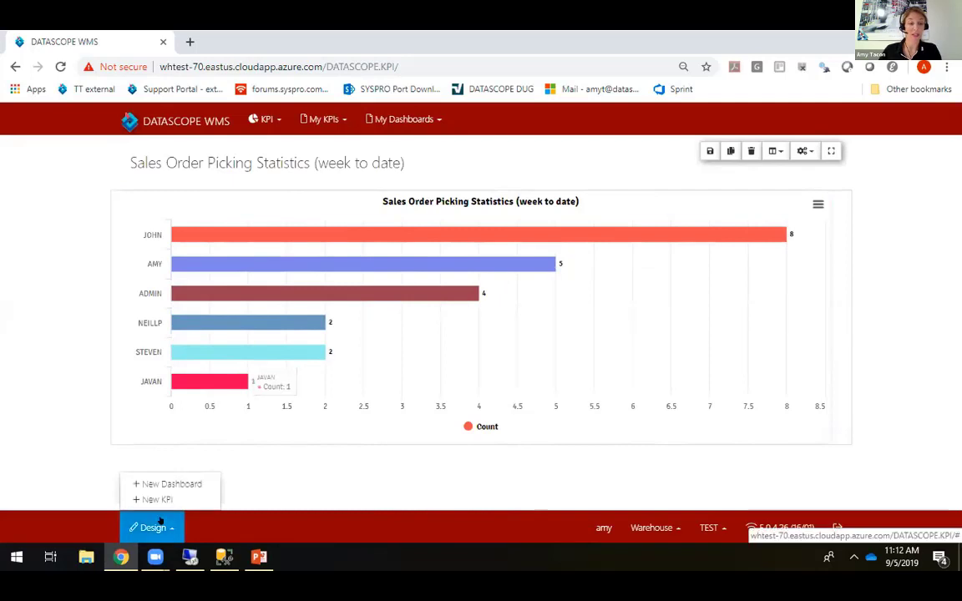
pyautogui.click(164, 498)
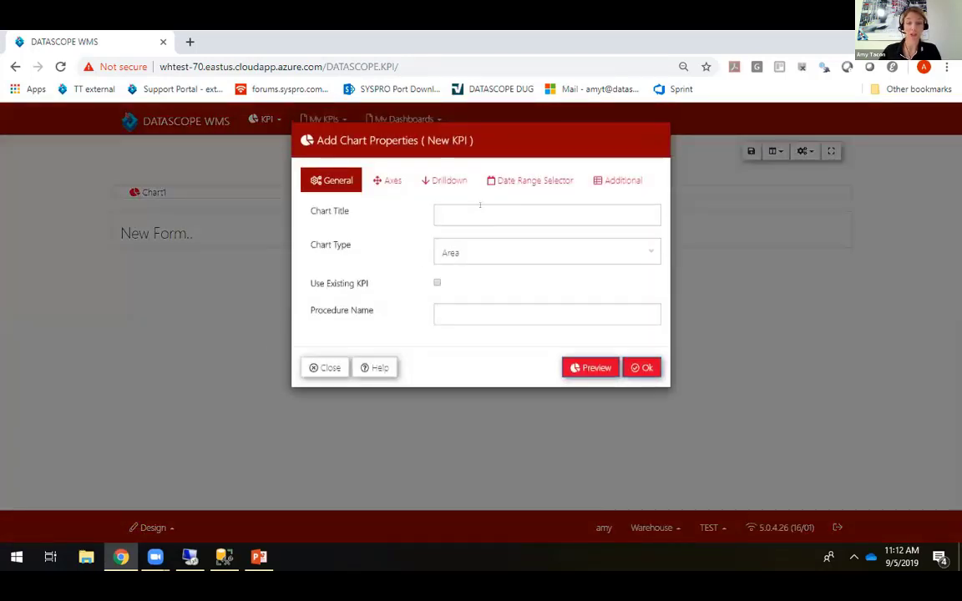
pyautogui.click(480, 206)
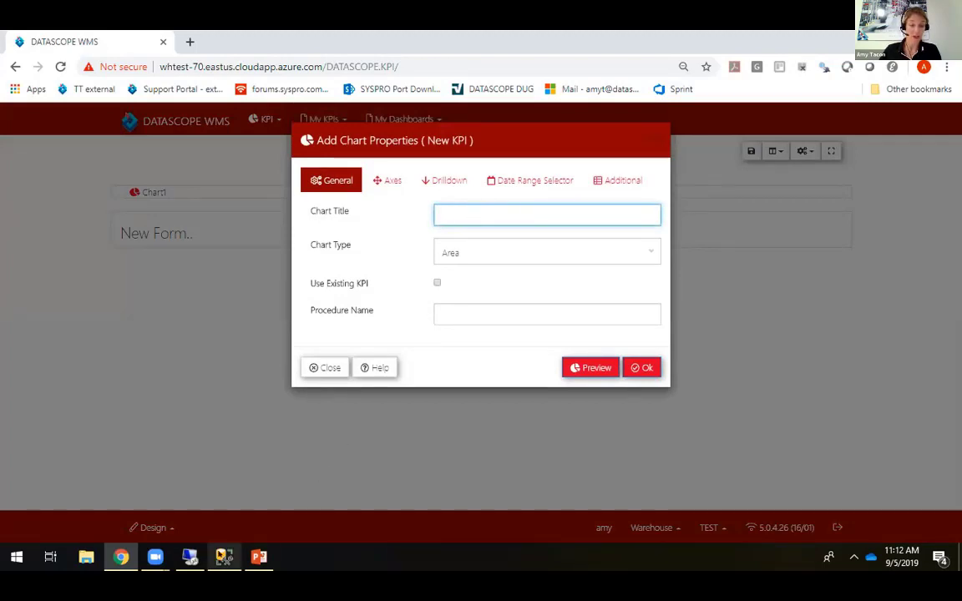
# Step: Switch to SQL Server Management Studio and examine the Custom_Bin_Utilization procedure script and the query that runs it
pyautogui.click(221, 555)
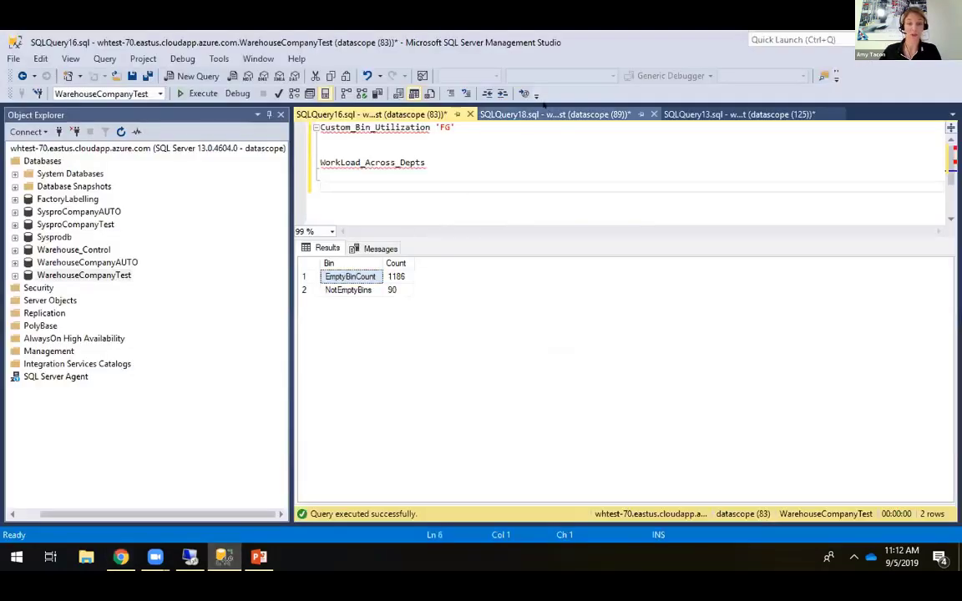
pyautogui.click(544, 113)
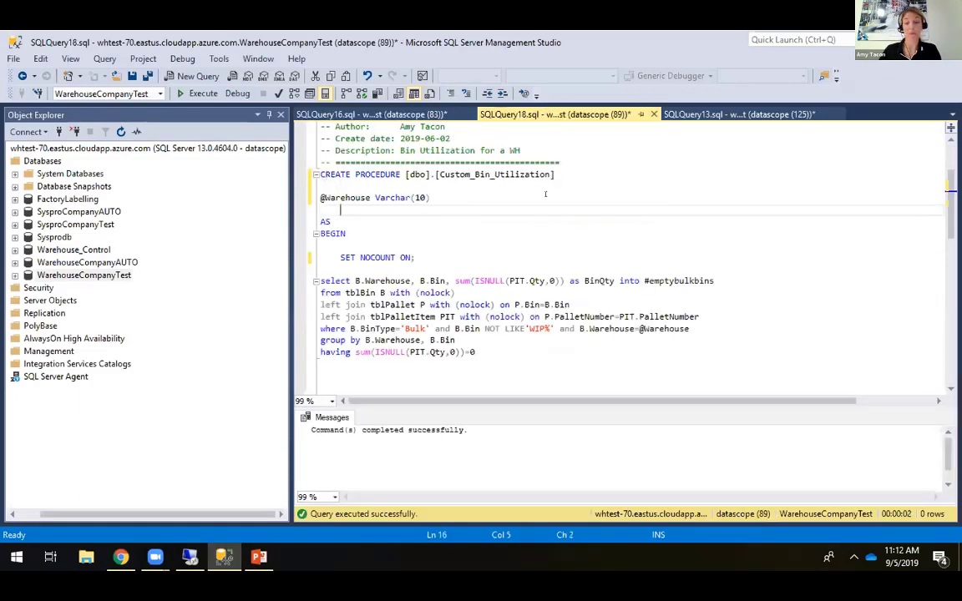
pyautogui.click(377, 113)
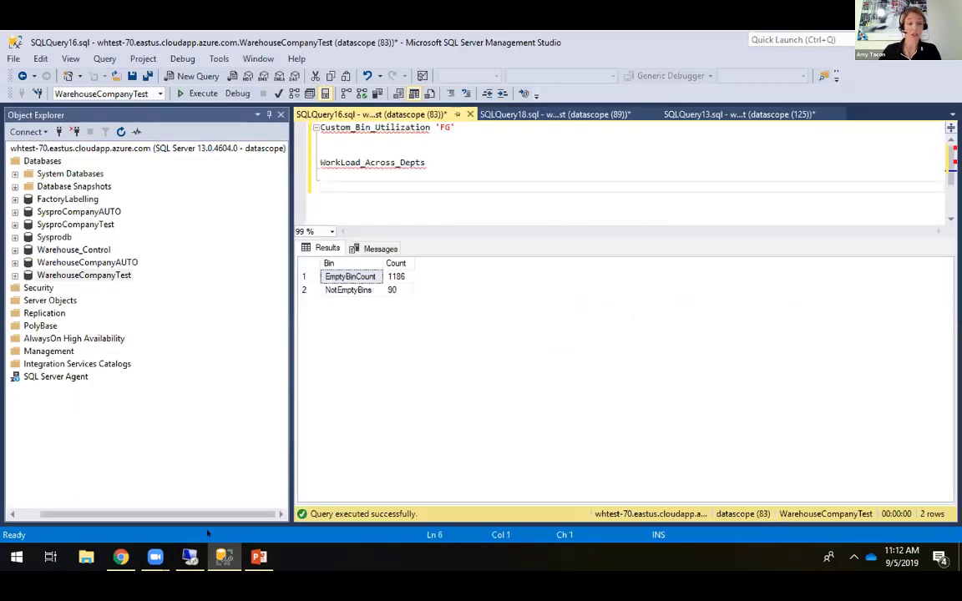
pyautogui.click(259, 557)
pyautogui.click(259, 557)
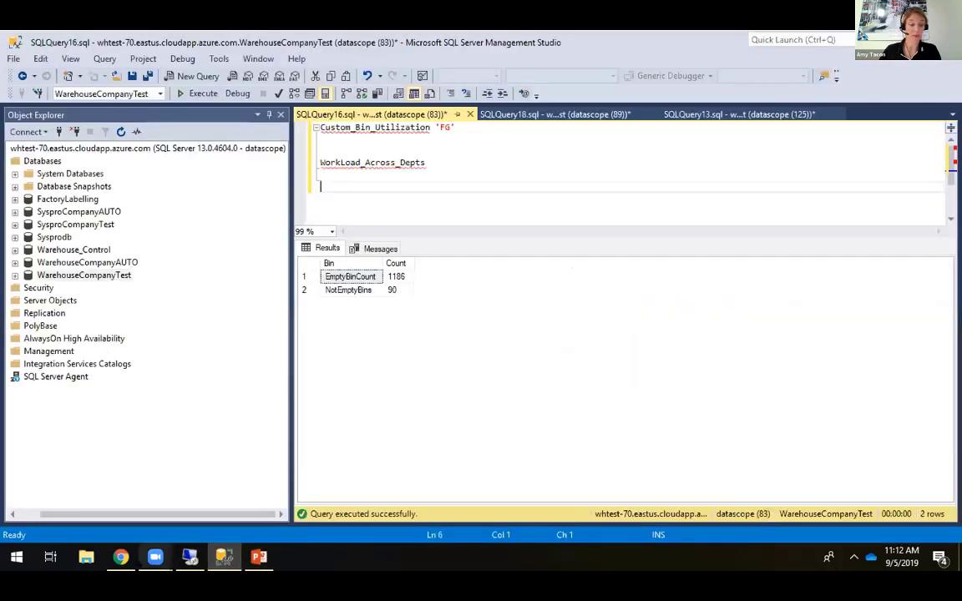
# Step: Return to the new KPI in Chrome, title its chart "Bin utilization" and set the chart type to Pie
pyautogui.click(121, 557)
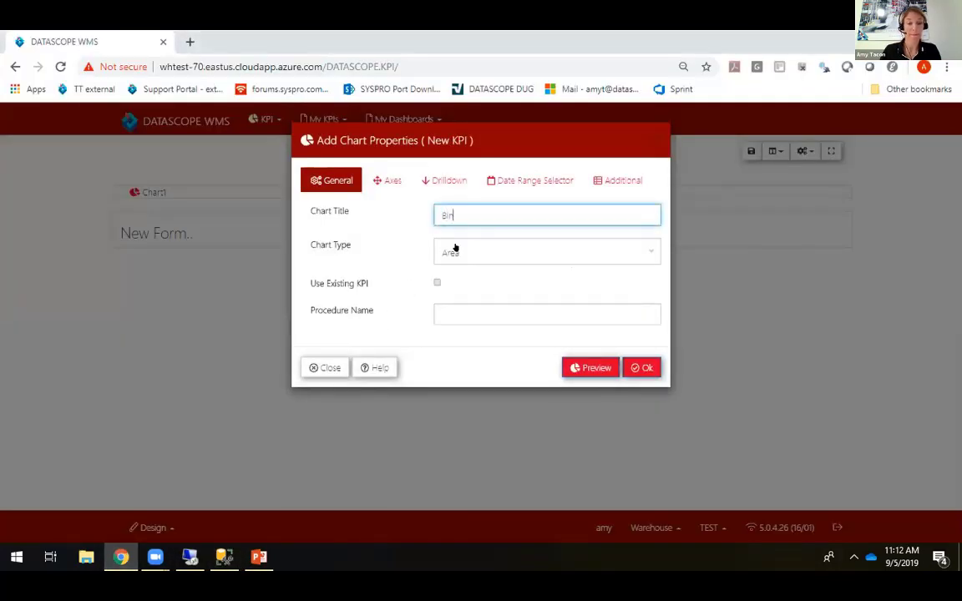
pyautogui.write('utilization')
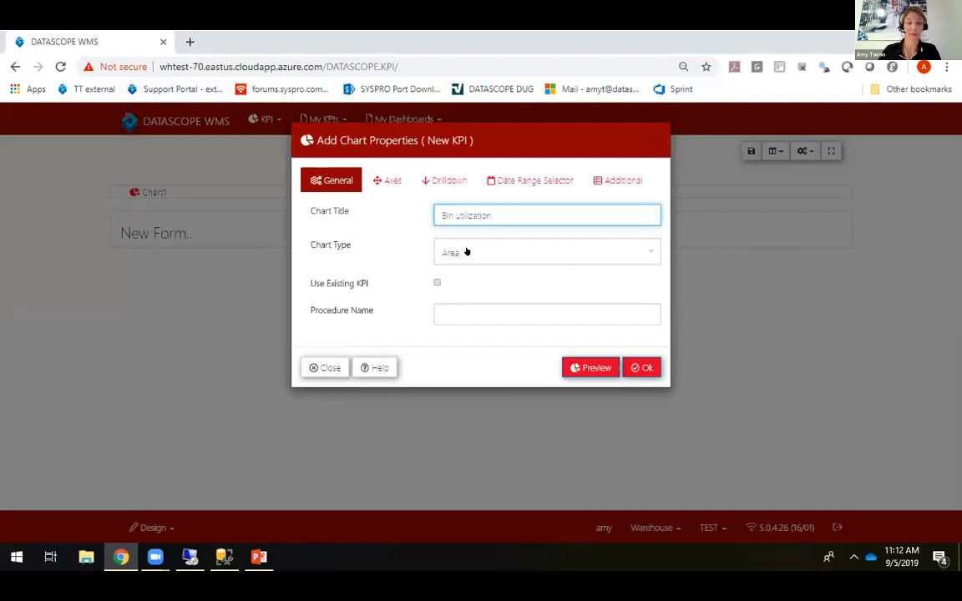
pyautogui.click(466, 252)
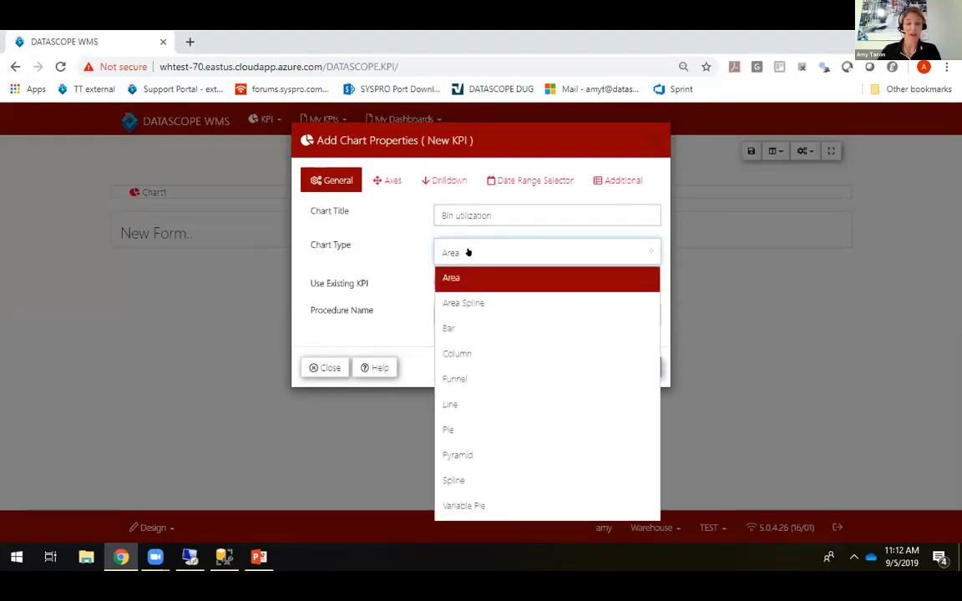
pyautogui.click(477, 424)
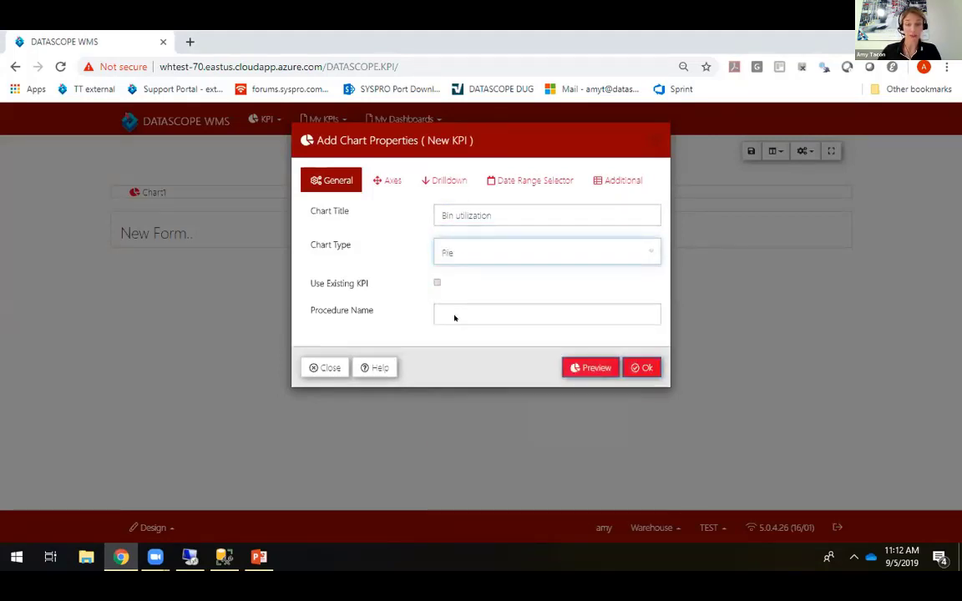
pyautogui.click(437, 283)
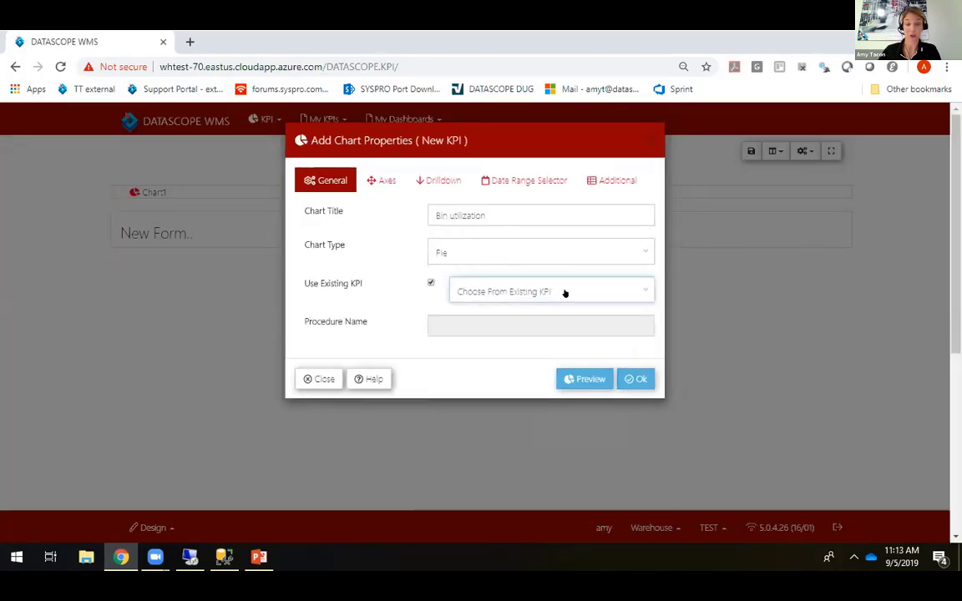
pyautogui.click(565, 292)
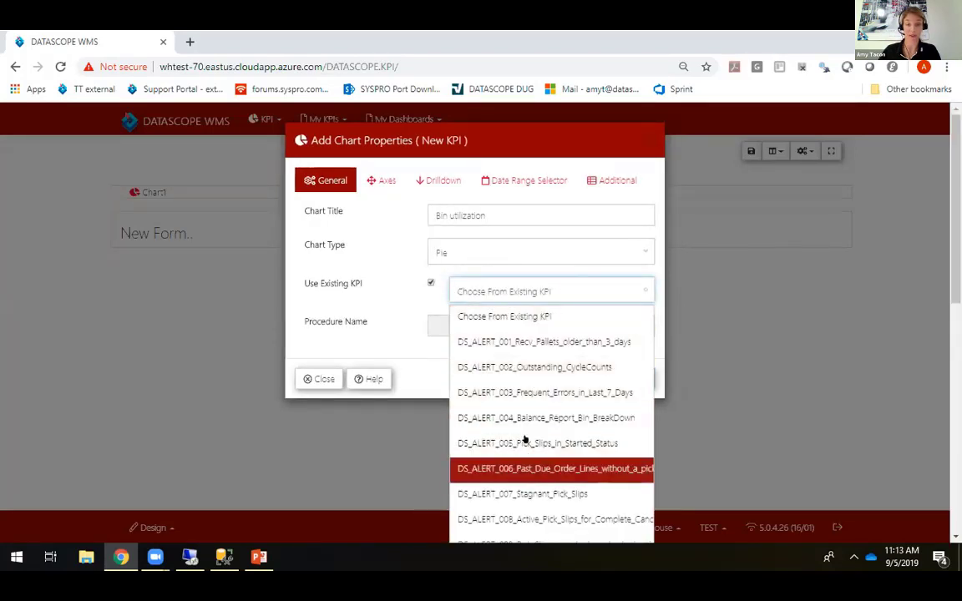
pyautogui.click(429, 283)
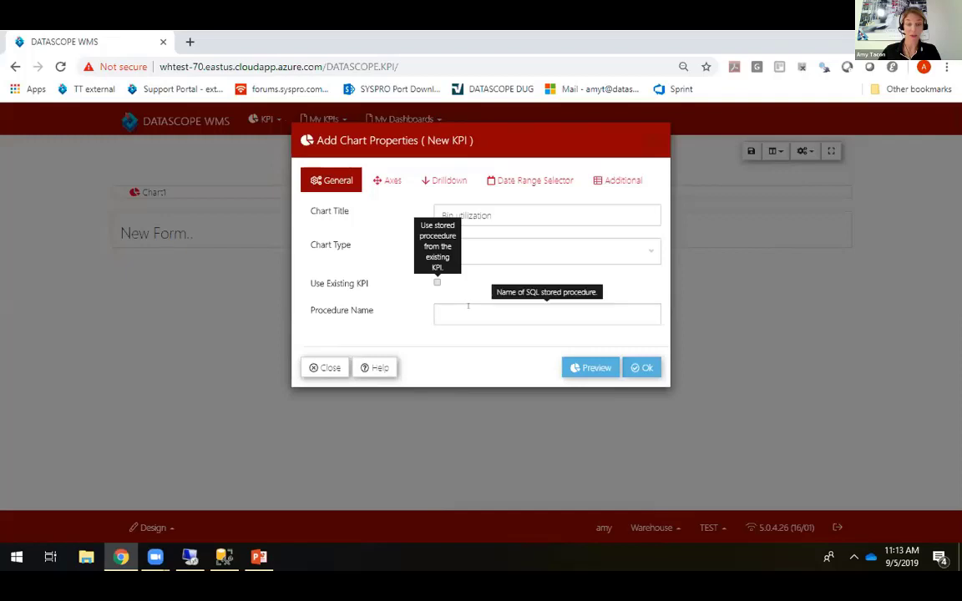
# Step: Copy the procedure name Custom_Bin_Utilization from the query in SQL Server Management Studio into the new KPI's procedure name in Chrome
pyautogui.click(224, 557)
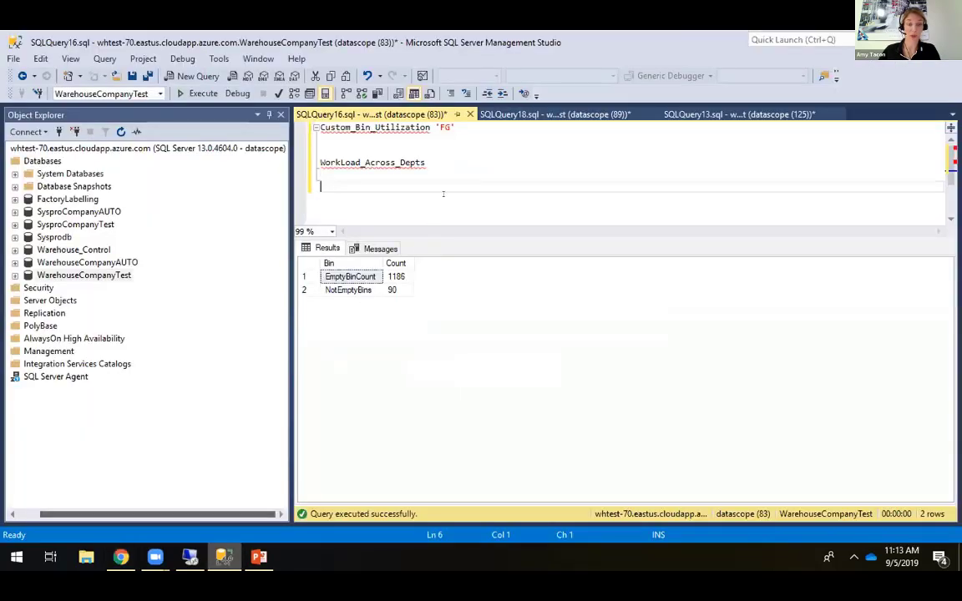
pyautogui.moveTo(430, 127); pyautogui.dragTo(319, 127)
pyautogui.hotkey('ctrl', 'c')
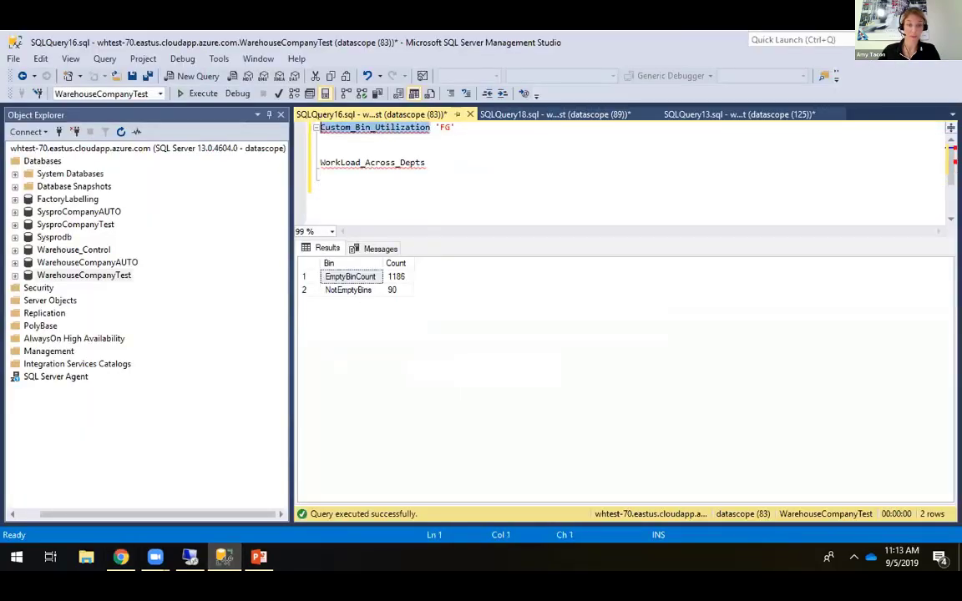
pyautogui.click(121, 556)
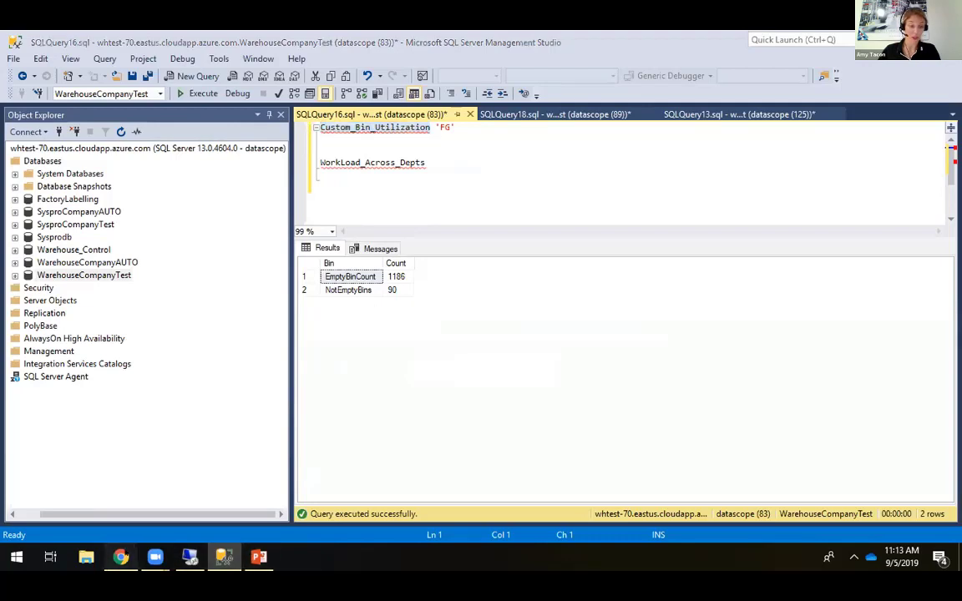
pyautogui.hotkey('ctrl', 'v')
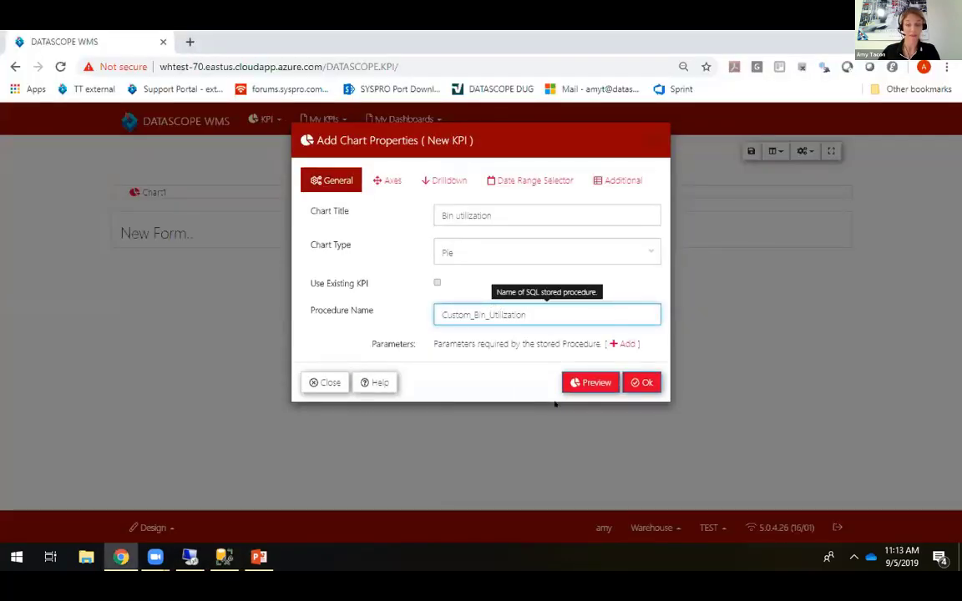
# Step: Set the procedure's Warehouse parameter to FG, preview the pie chart and accept the chart properties
pyautogui.click(622, 346)
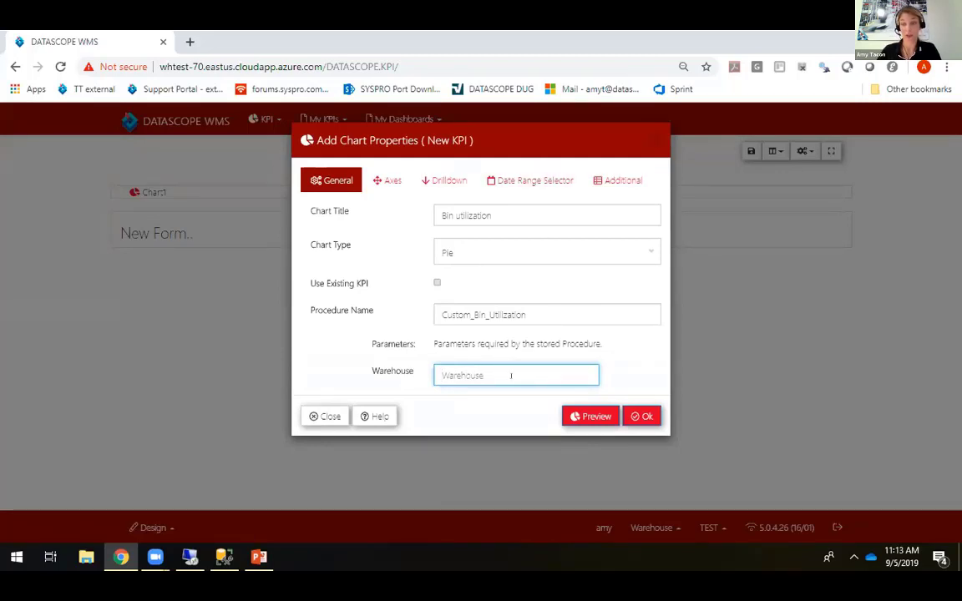
pyautogui.write('P')
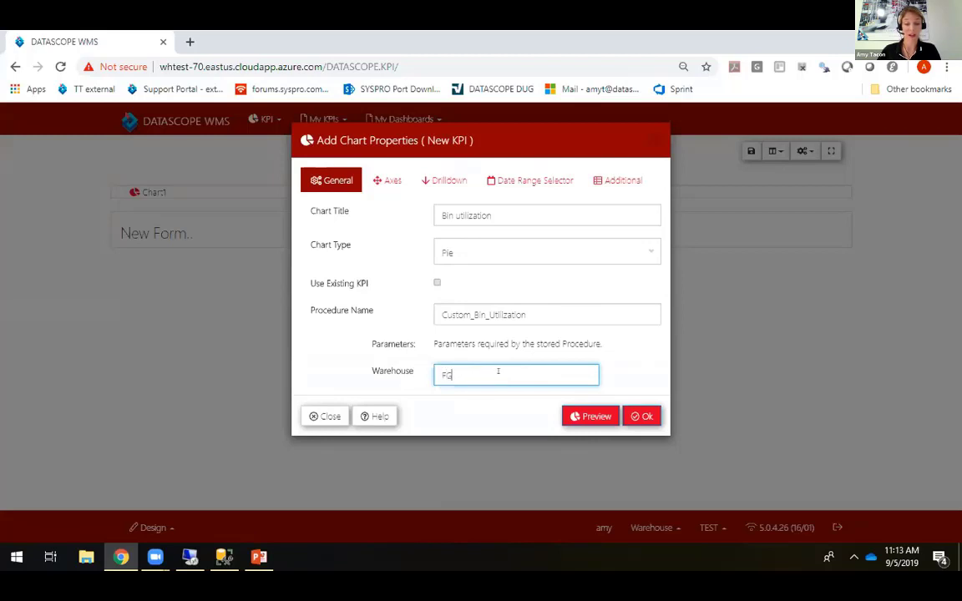
pyautogui.click(575, 417)
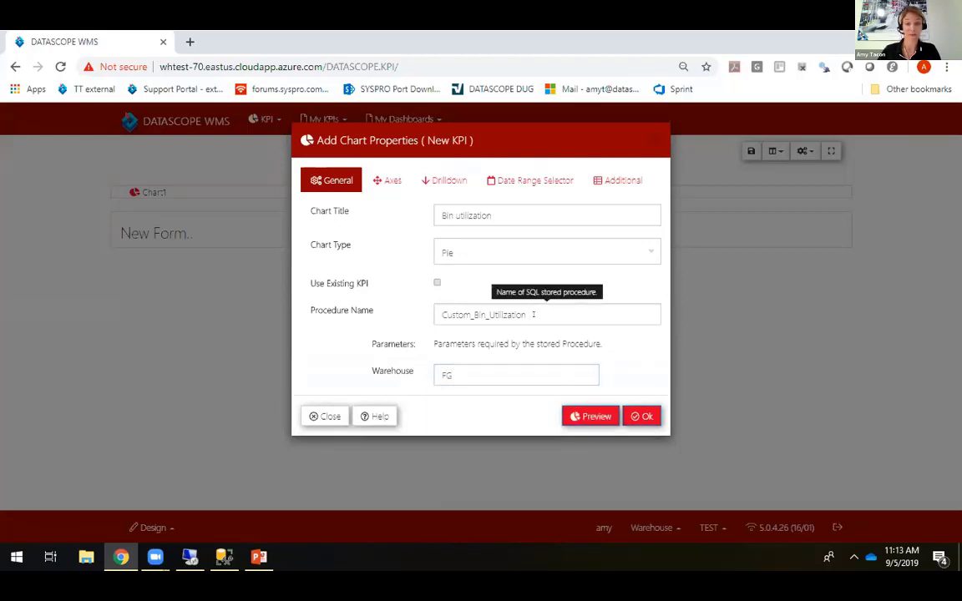
pyautogui.click(640, 417)
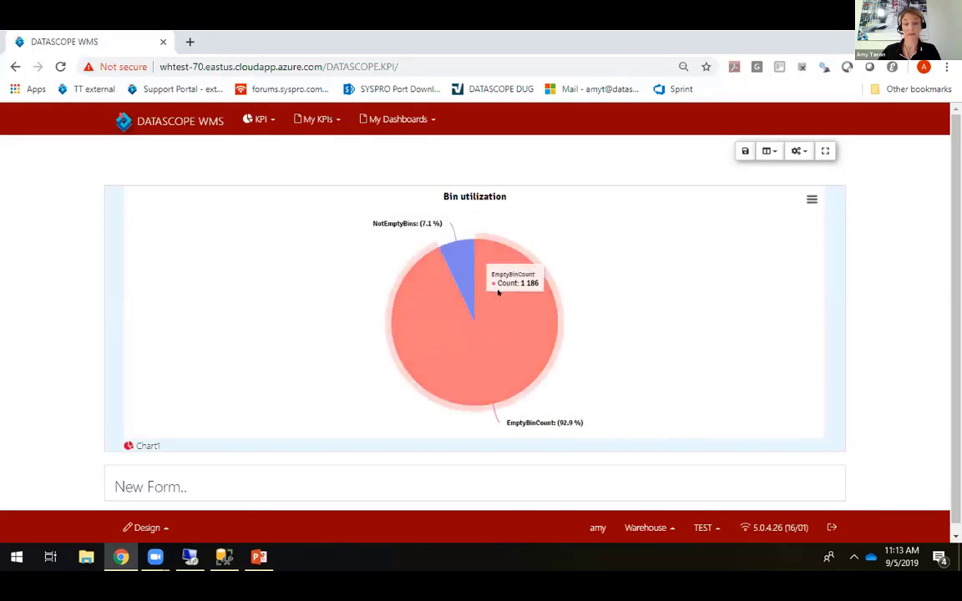
# Step: Save the KPI page with the title "My bin KPI" and the name "My_bin_KPI", and open the saved KPI to check it
pyautogui.click(745, 151)
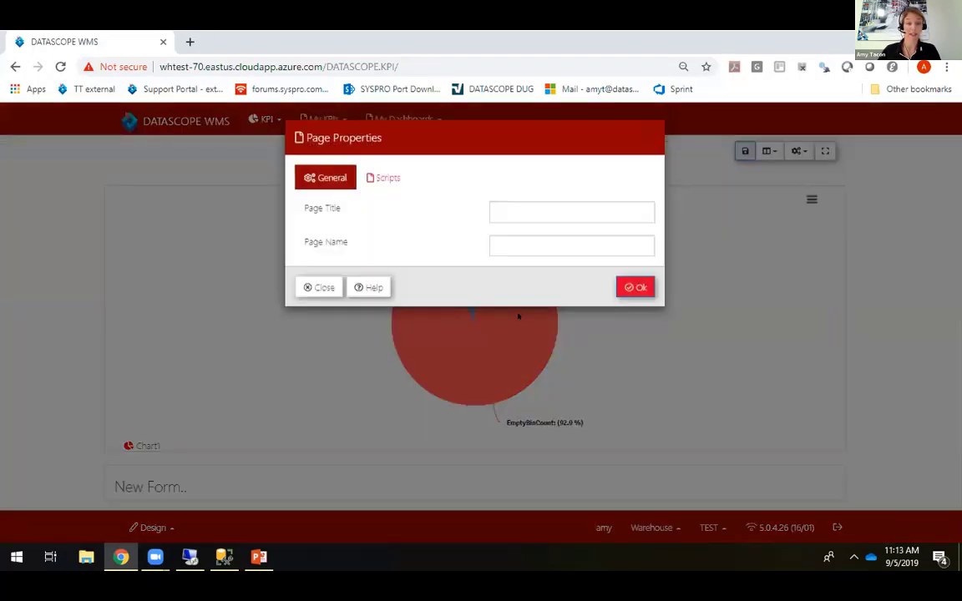
pyautogui.click(512, 208)
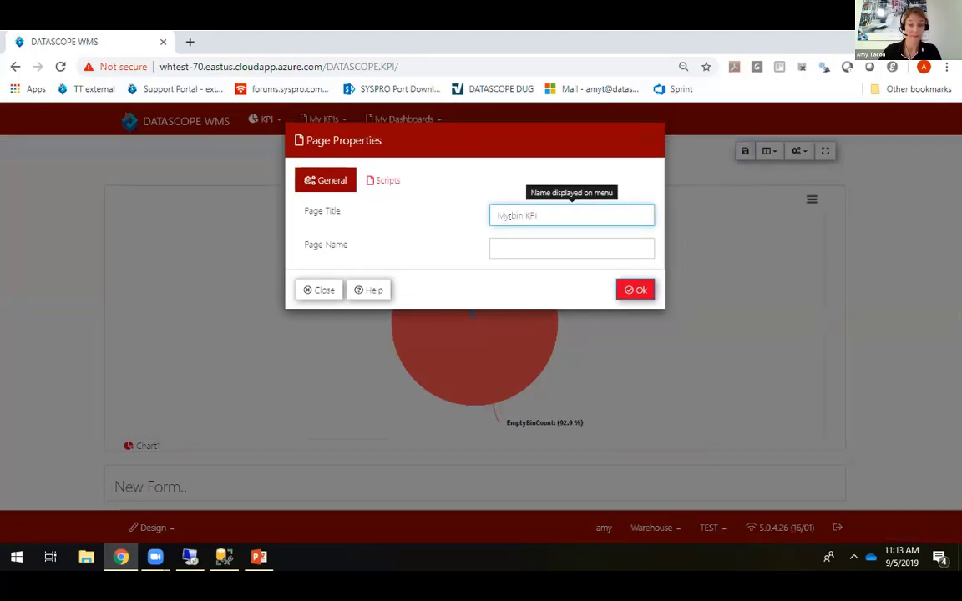
pyautogui.press('Tab')
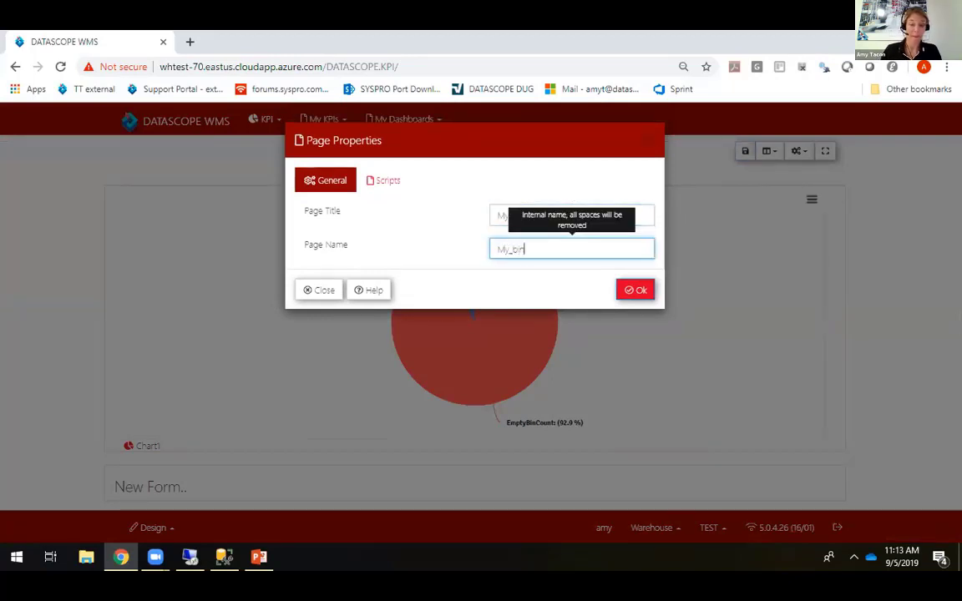
pyautogui.click(625, 294)
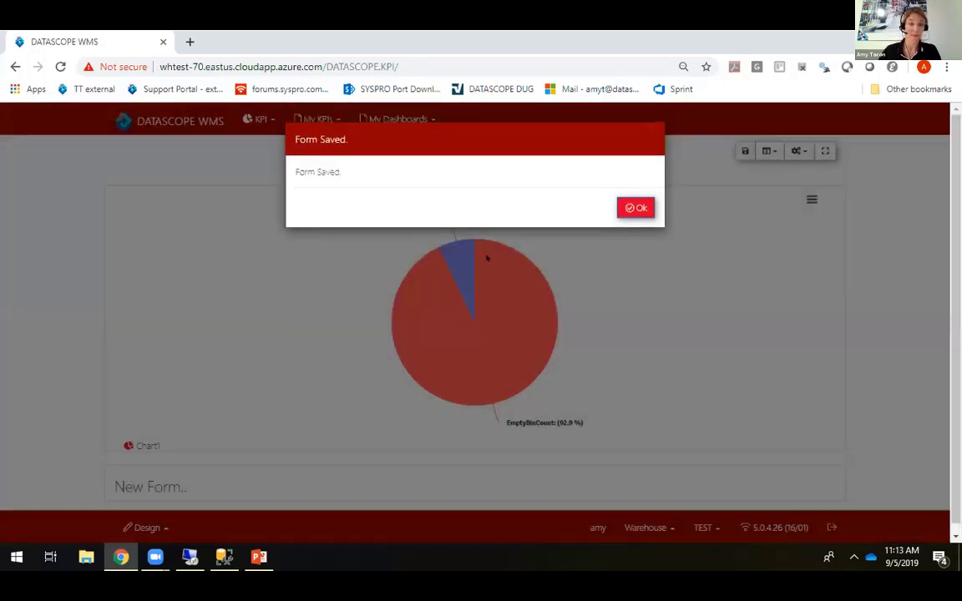
pyautogui.click(635, 207)
pyautogui.click(326, 125)
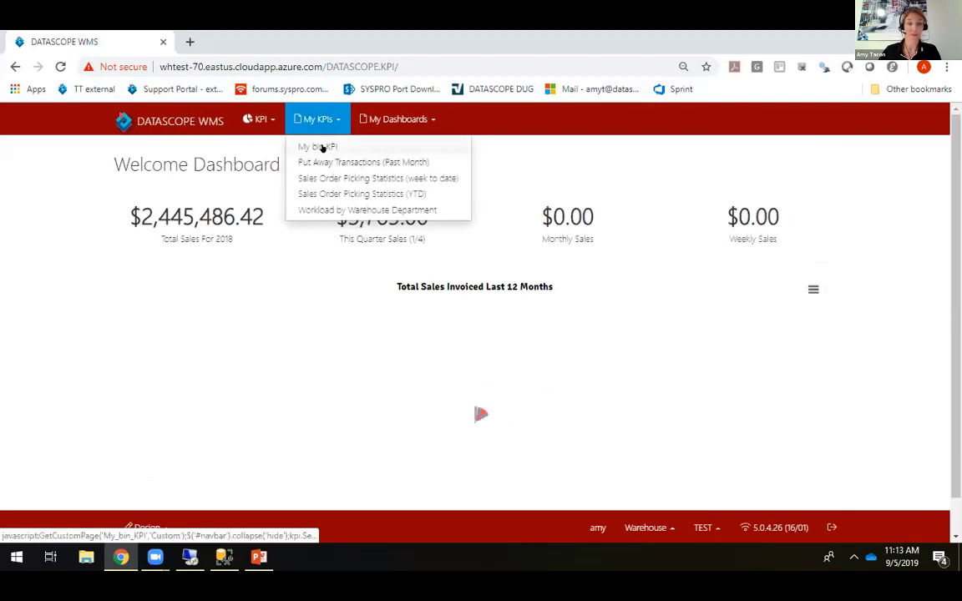
pyautogui.click(323, 146)
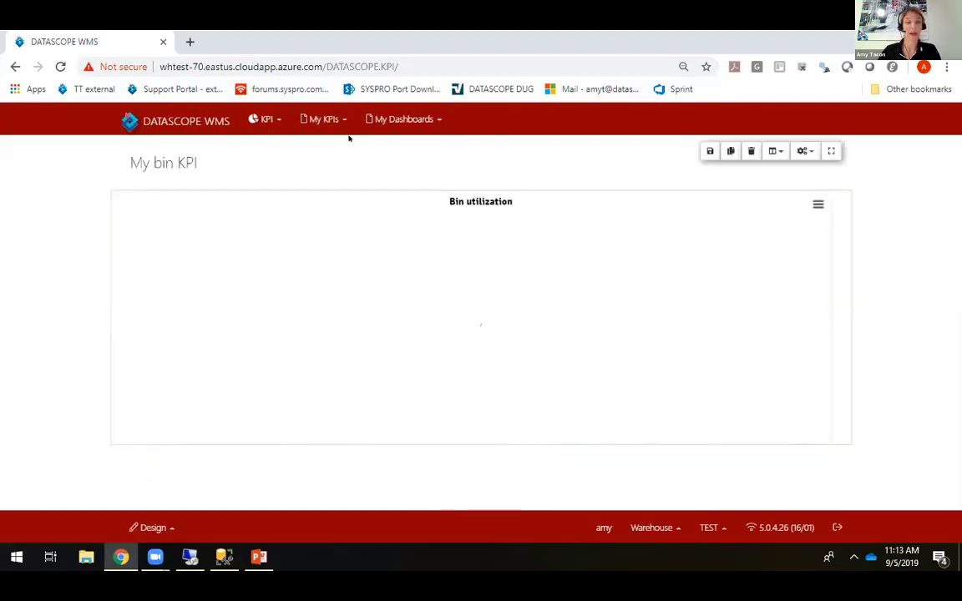
# Step: Start a new dashboard with a chart titled "Recv pallets" based on the existing KPI DS_ALERT_001_Recv_Pallets_older_than_3_days, and preview it
pyautogui.click(150, 521)
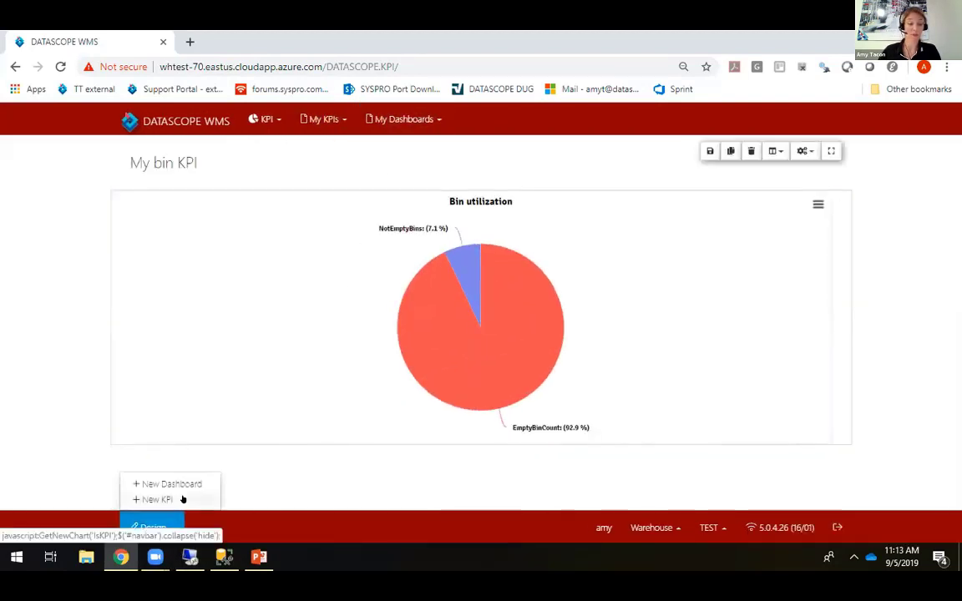
pyautogui.click(183, 485)
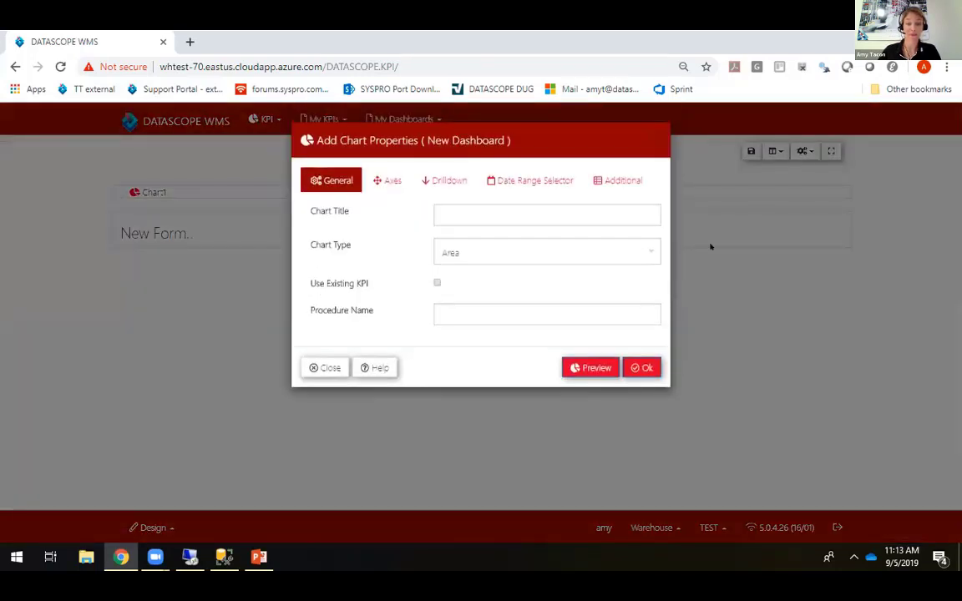
pyautogui.click(479, 213)
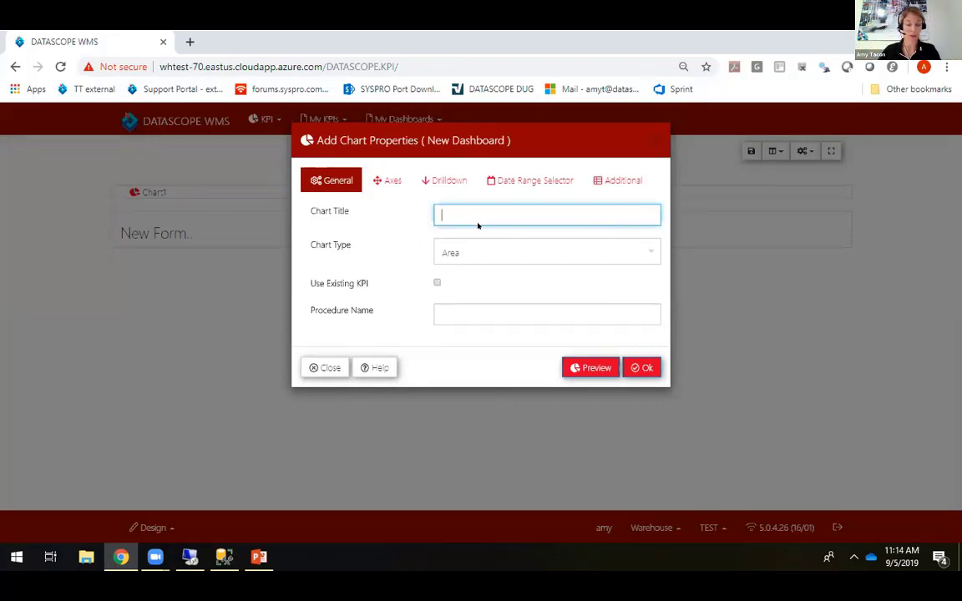
pyautogui.click(438, 284)
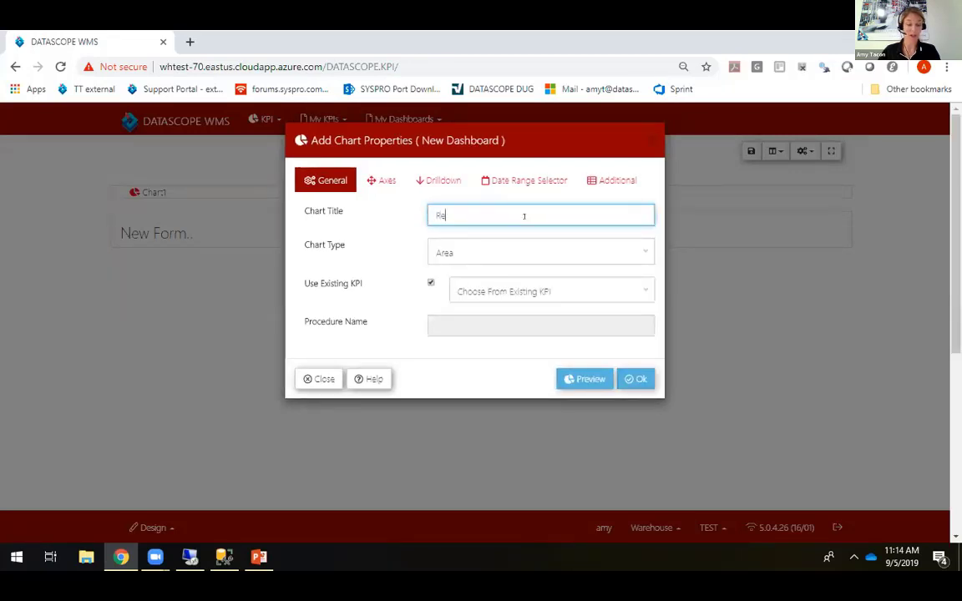
pyautogui.click(511, 289)
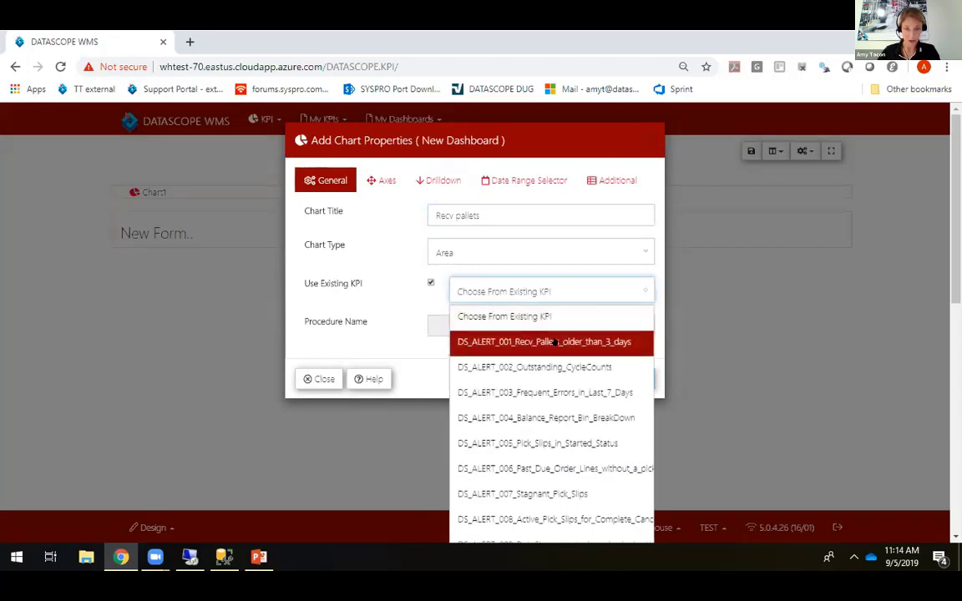
pyautogui.click(555, 342)
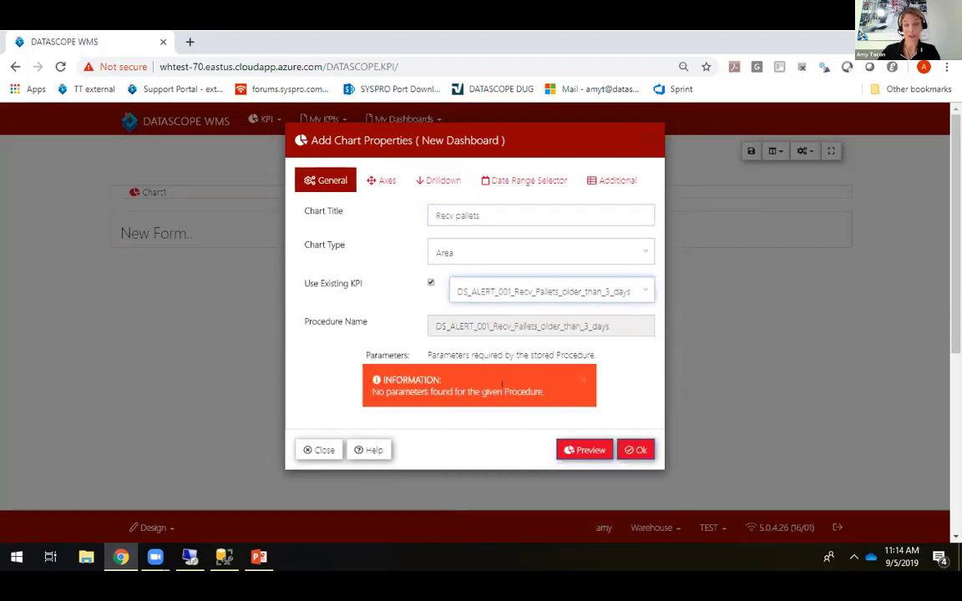
pyautogui.click(578, 451)
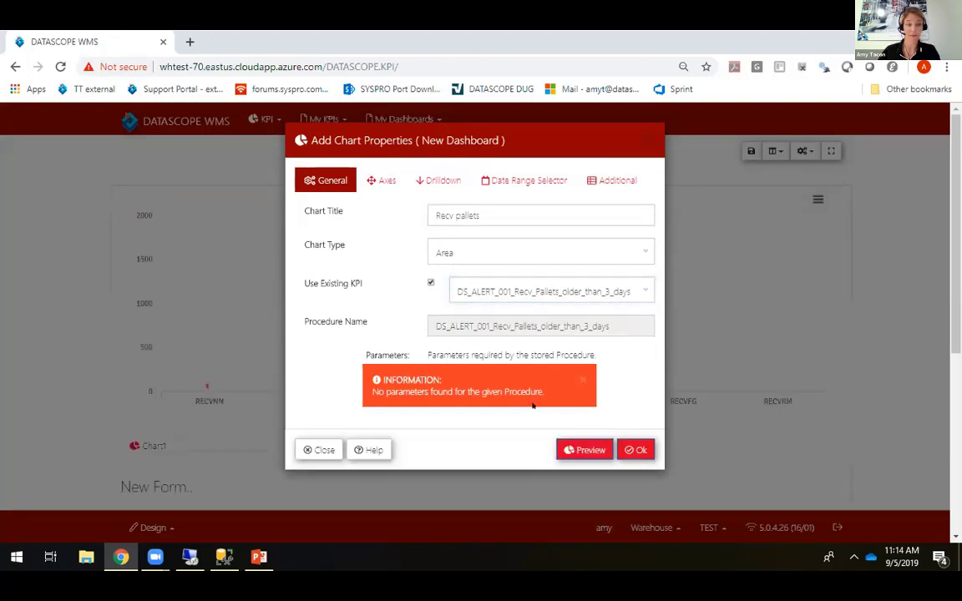
# Step: Change the "Recv pallets" chart type to Column, preview it and accept the chart properties
pyautogui.click(644, 252)
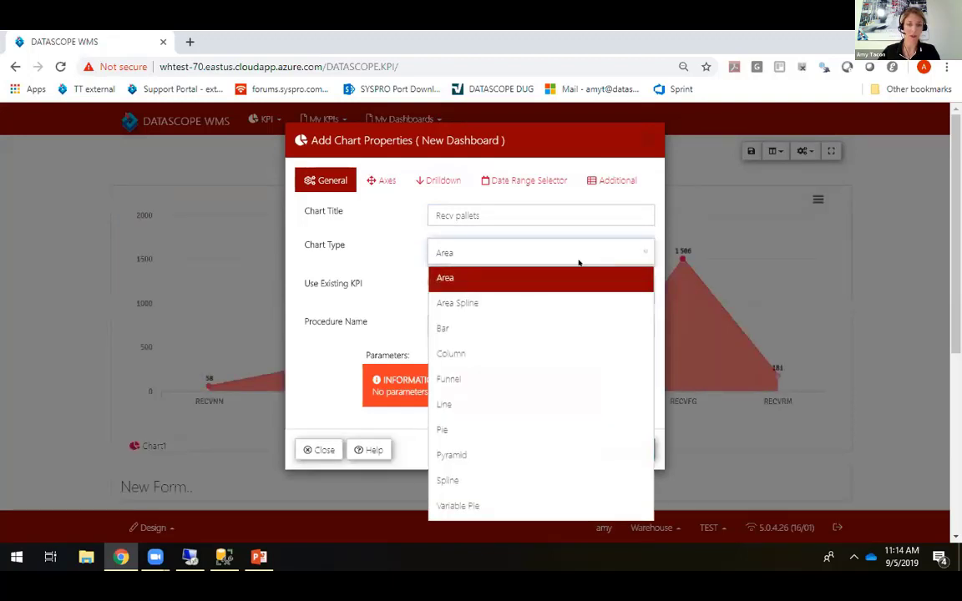
pyautogui.click(501, 354)
pyautogui.click(582, 450)
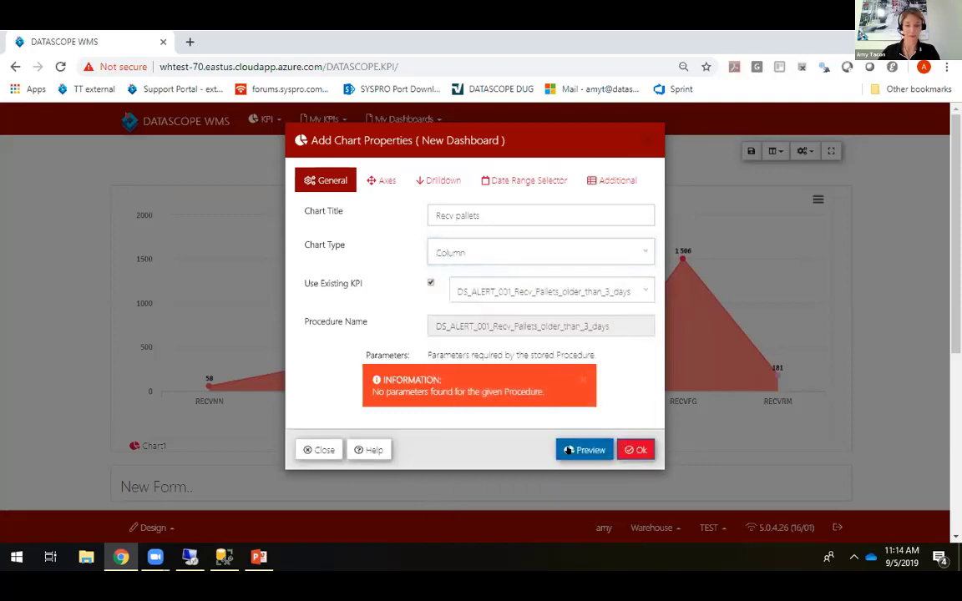
pyautogui.click(630, 450)
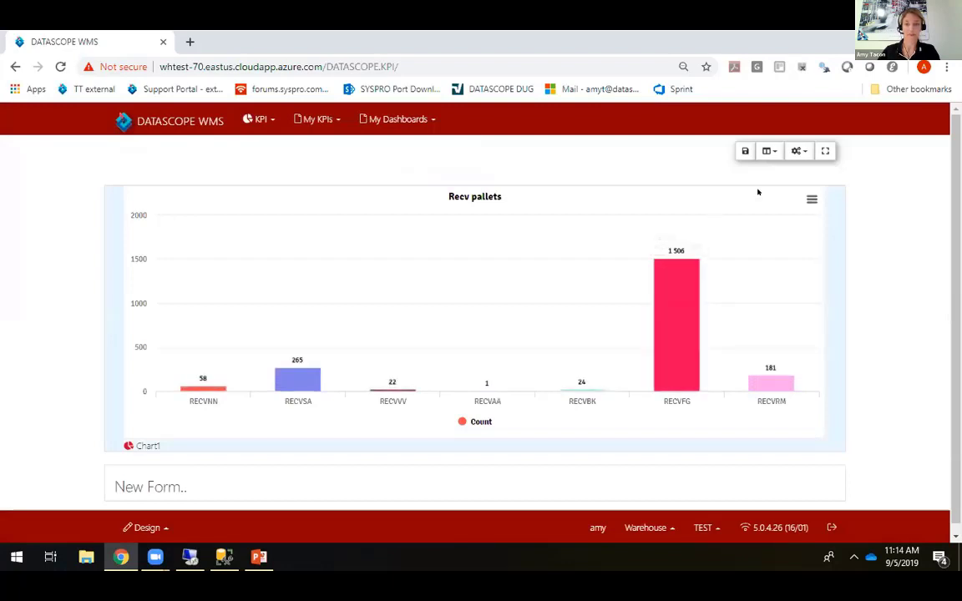
# Step: Add a 50-50 row to the dashboard and insert a new chart in the row's left cell
pyautogui.click(768, 151)
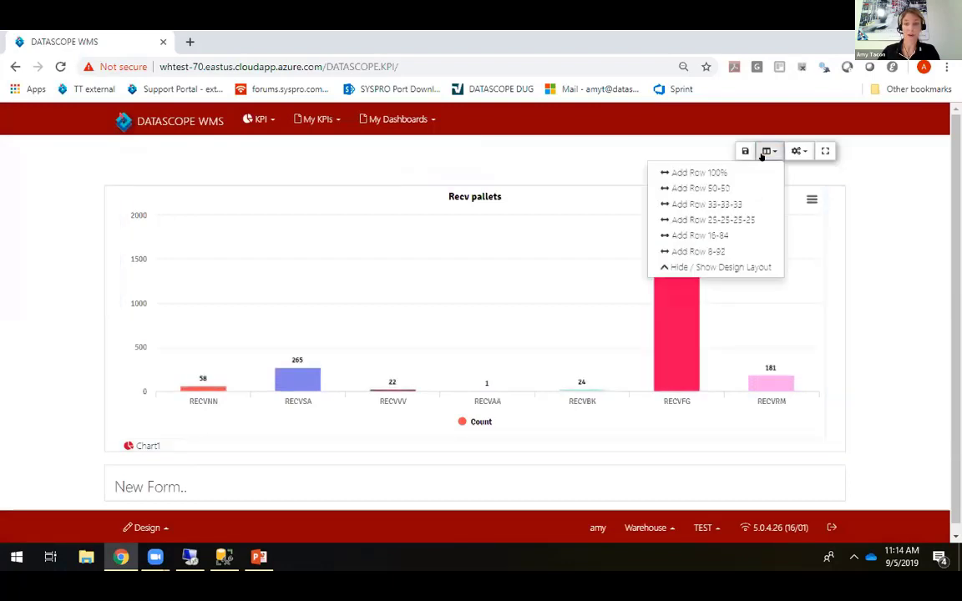
pyautogui.click(734, 185)
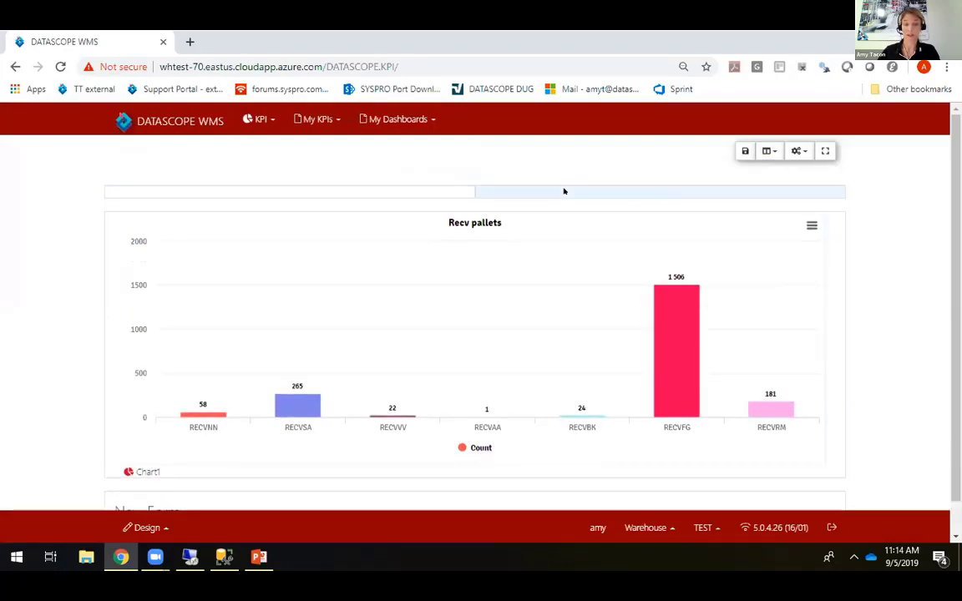
pyautogui.click(769, 154)
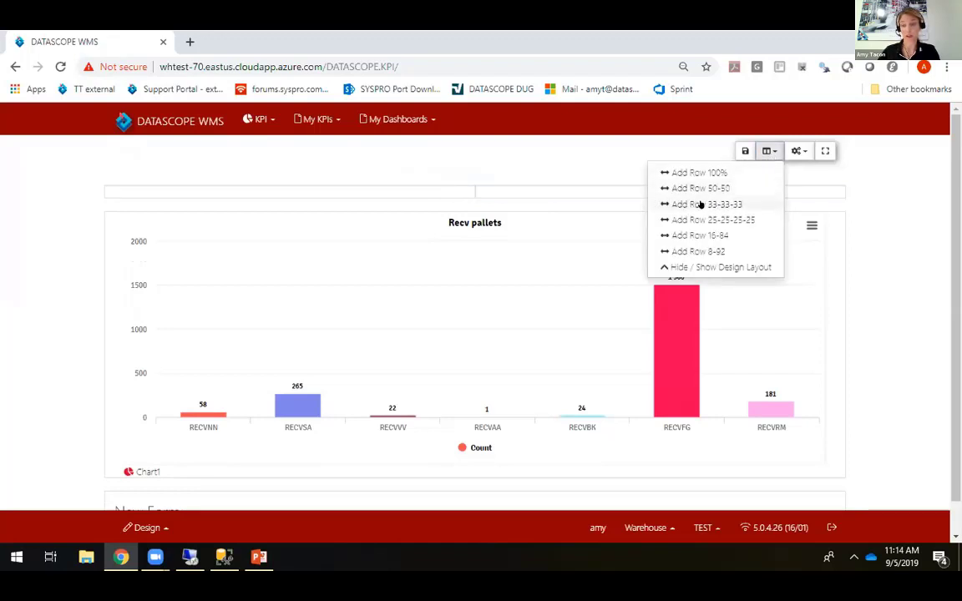
pyautogui.click(679, 219)
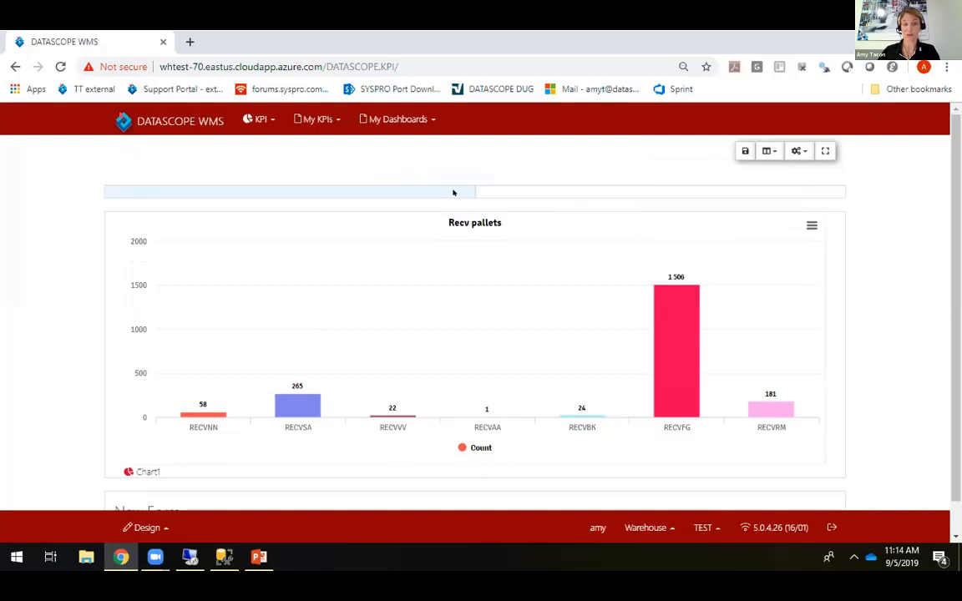
pyautogui.rightClick(172, 192)
pyautogui.moveTo(218, 247)
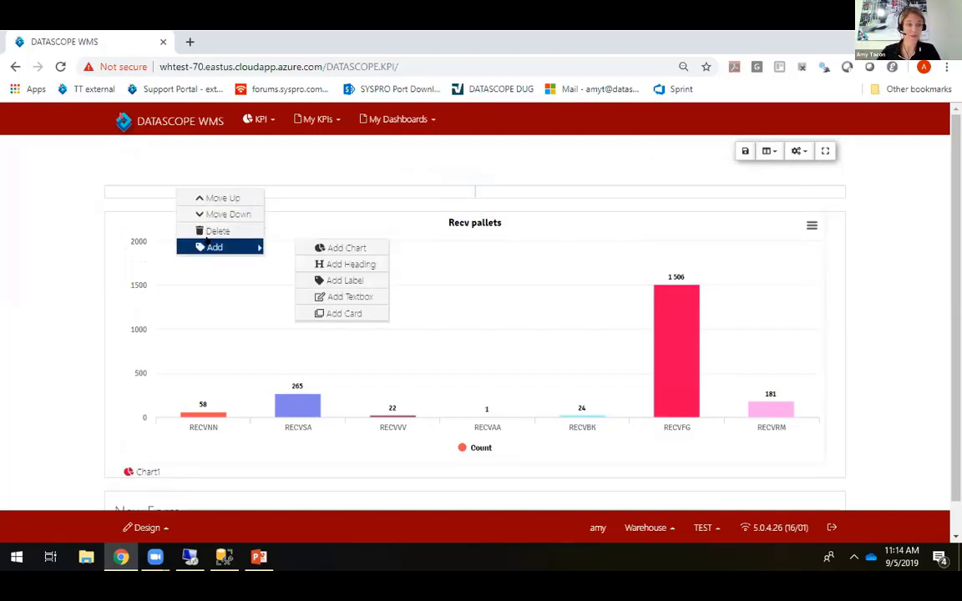
pyautogui.click(307, 248)
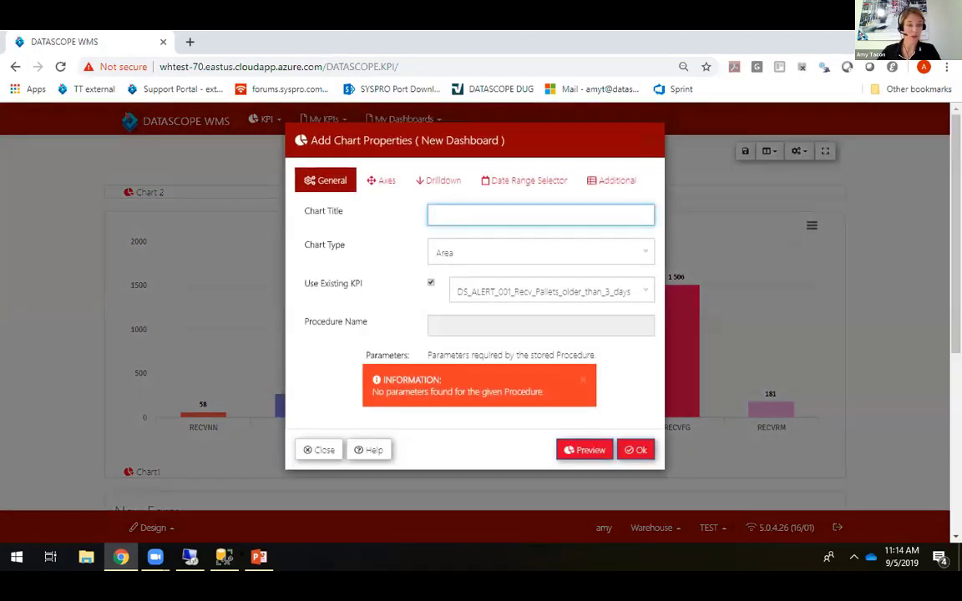
# Step: Switch to SQL Server Management Studio, copy the procedure name WorkLoad_Across_Depts, and review the task count query and its results in SQLQuery13
pyautogui.hotkey('alt', 'Tab')
pyautogui.moveTo(425, 162); pyautogui.dragTo(298, 157)
pyautogui.hotkey('ctrl', 'c')
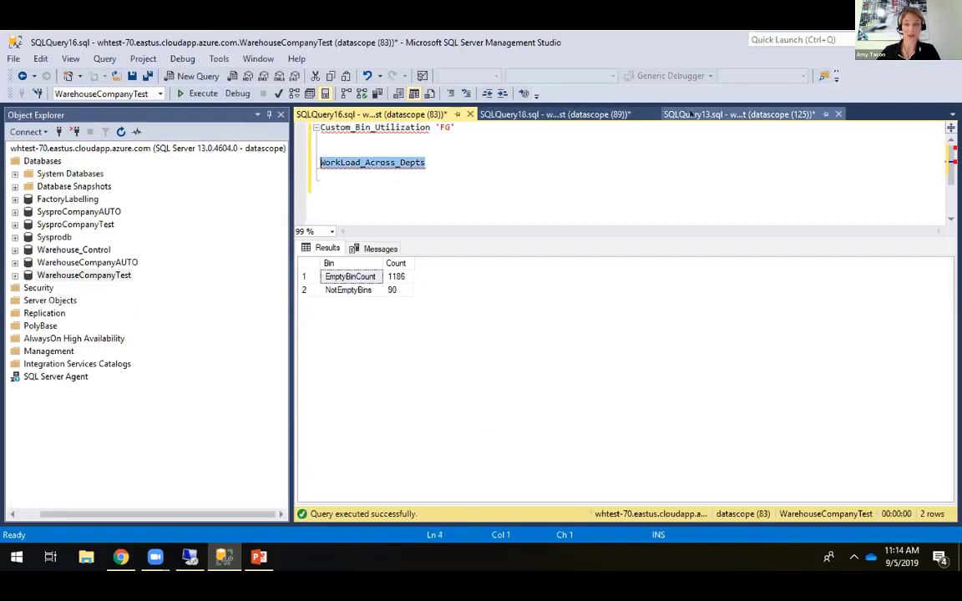
pyautogui.click(735, 114)
pyautogui.click(578, 279)
pyautogui.scroll(-8, 501, 233)
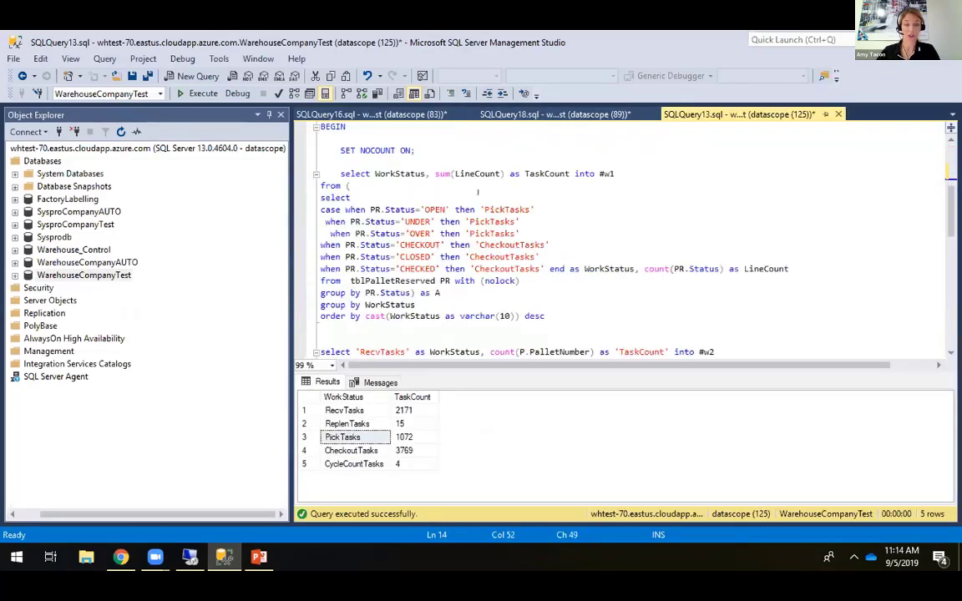
pyautogui.scroll(-3, 455, 201)
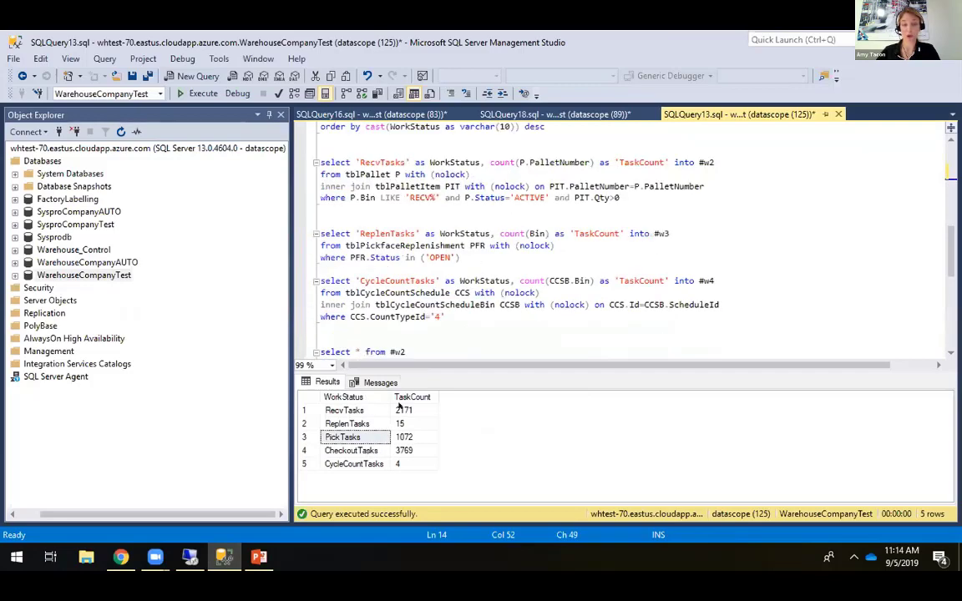
pyautogui.scroll(-3, 380, 414)
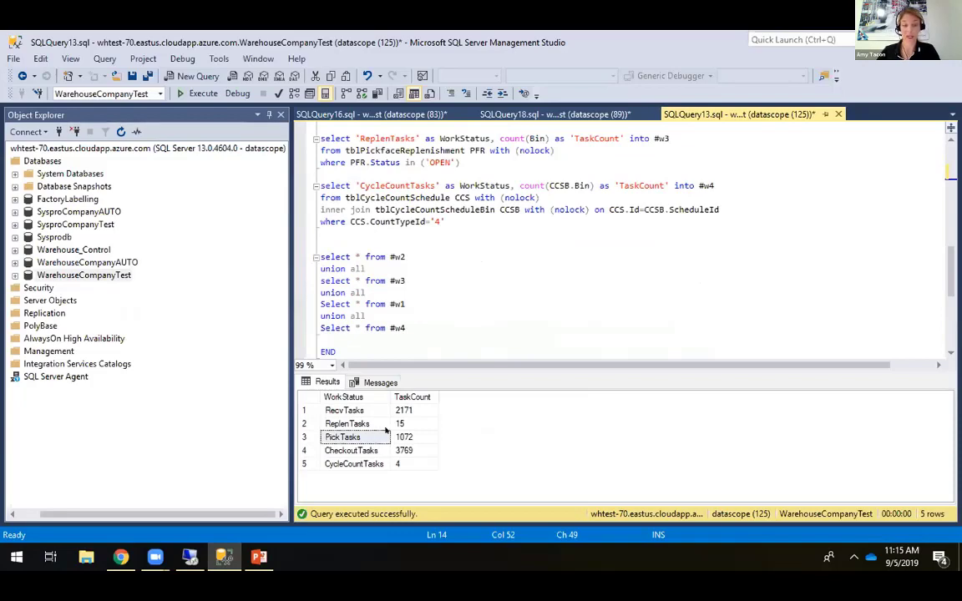
# Step: Back in Chrome, turn off Use Existing KPI for the new chart, title it "Work load across dpts" and set its type to Bar
pyautogui.moveTo(121, 557)
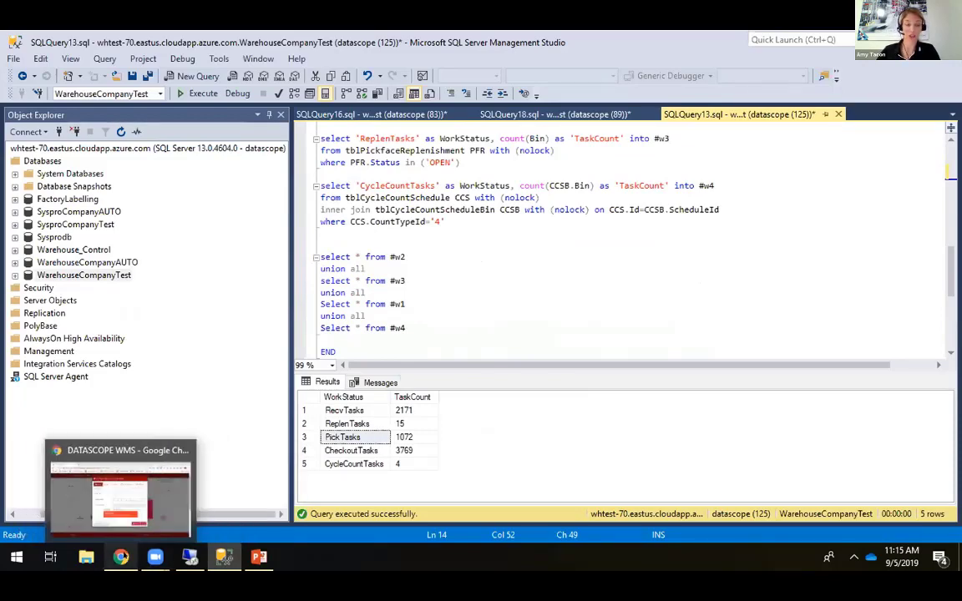
pyautogui.click(127, 498)
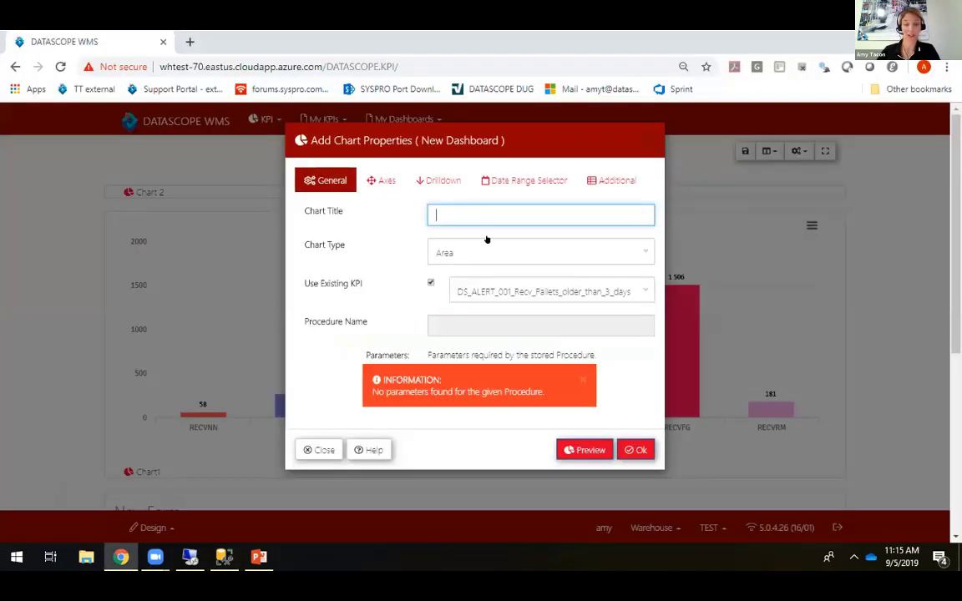
pyautogui.click(455, 206)
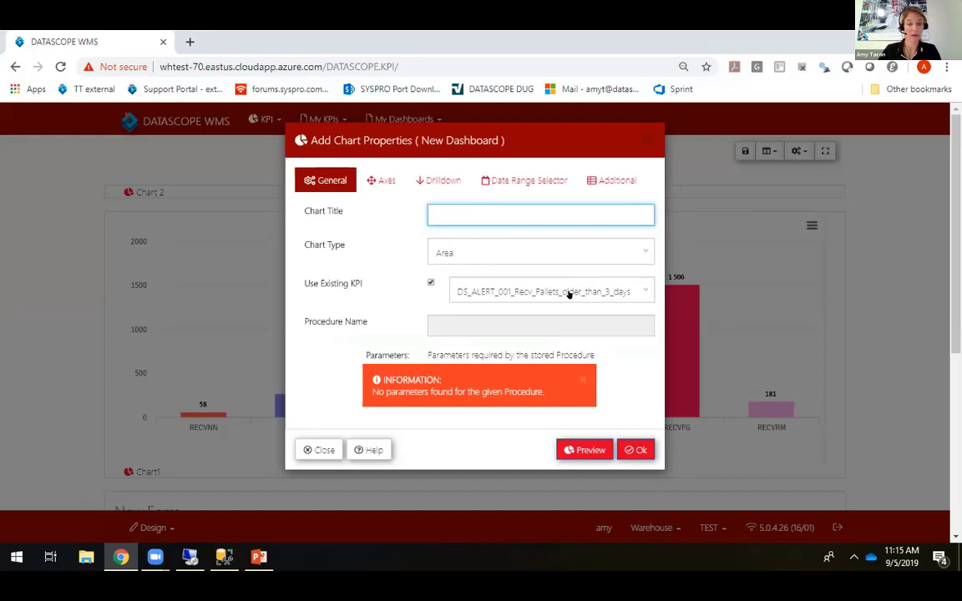
pyautogui.click(431, 283)
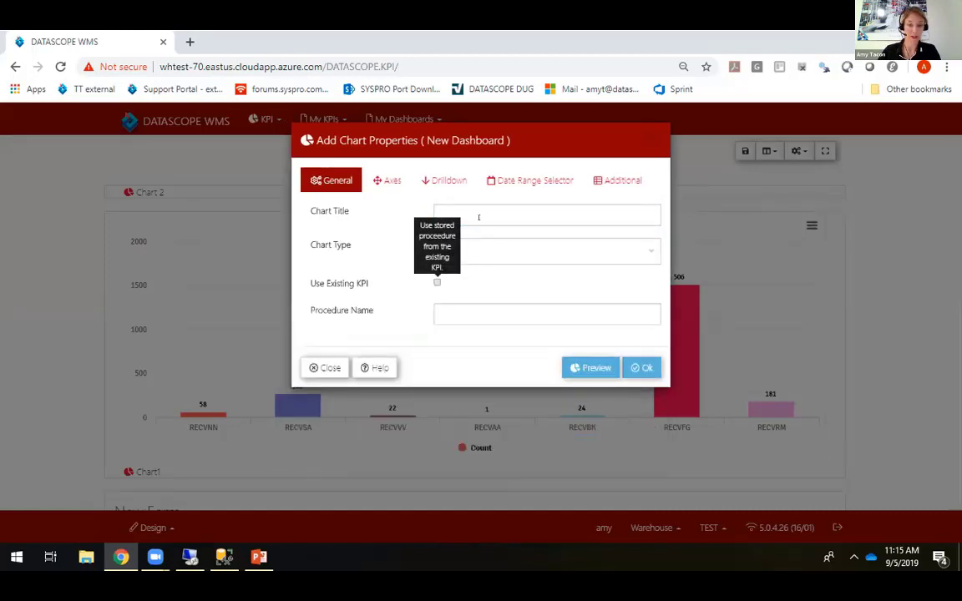
pyautogui.click(489, 209)
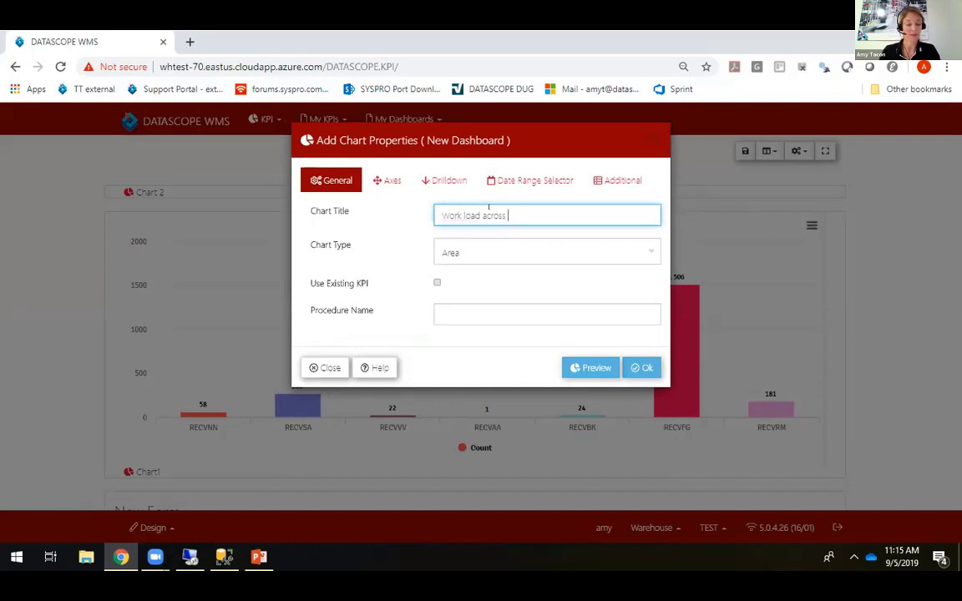
pyautogui.click(475, 259)
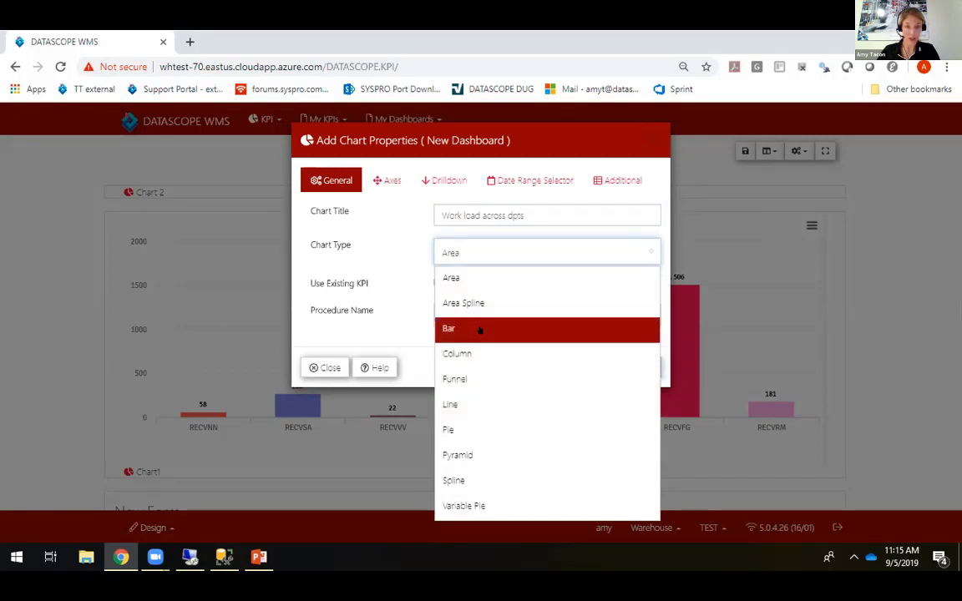
pyautogui.click(479, 331)
# Step: Paste WorkLoad_Across_Depts as the chart's procedure name, load its parameters and accept the chart properties
pyautogui.click(440, 314)
pyautogui.hotkey('ctrl', 'v')
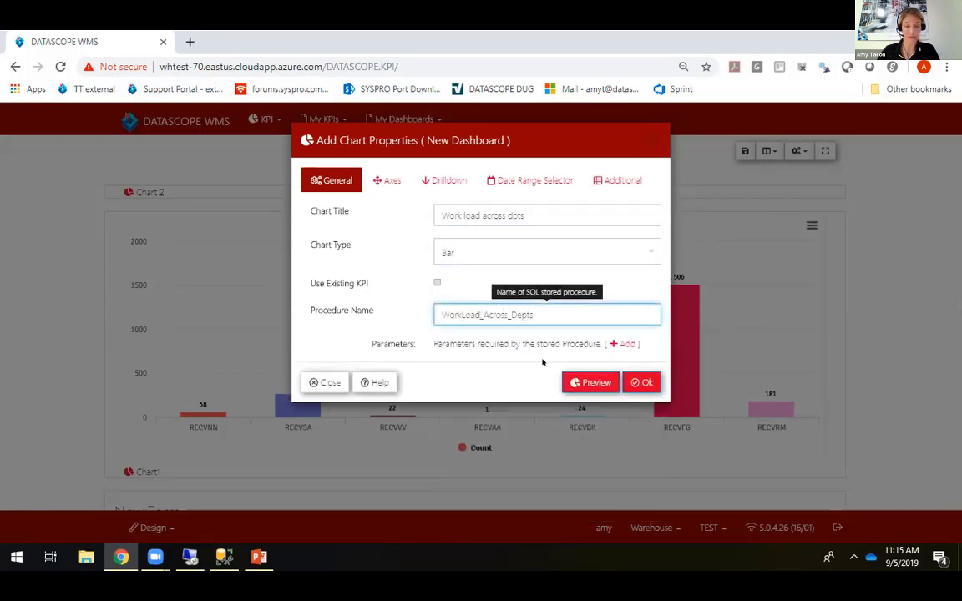
pyautogui.click(568, 380)
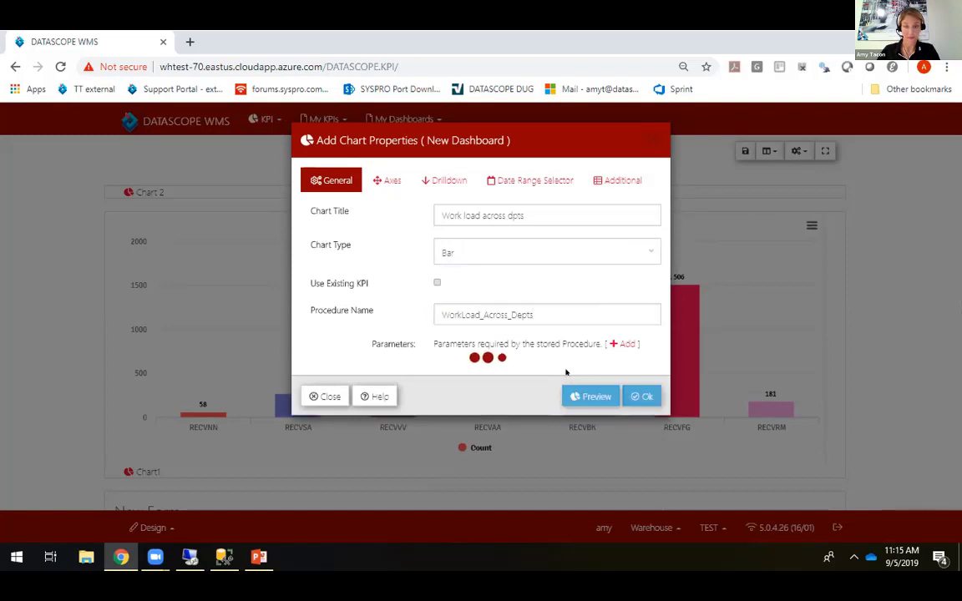
pyautogui.click(533, 314)
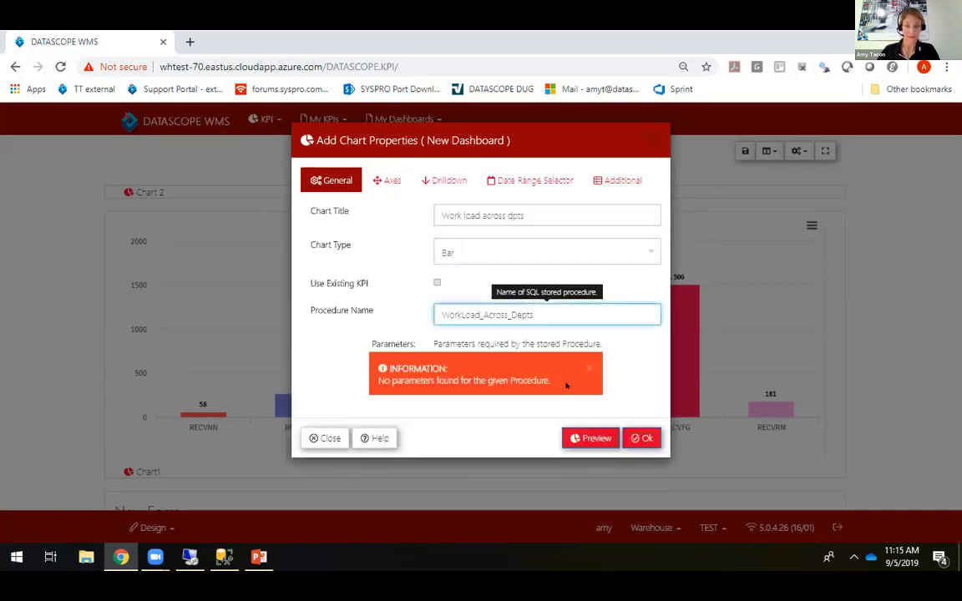
pyautogui.click(644, 438)
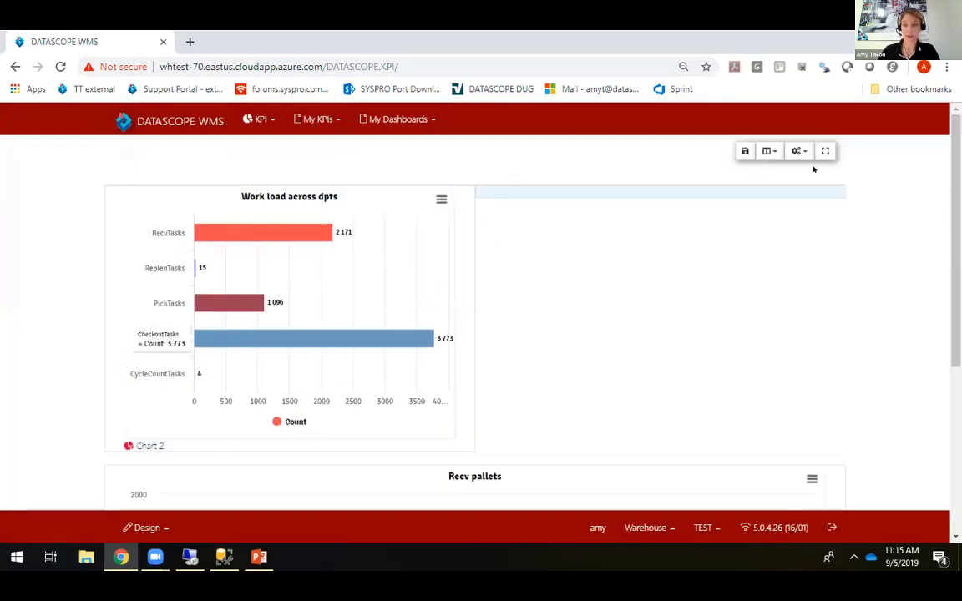
# Step: Add a chart in the empty right cell of the 50-50 row, based on the existing KPI DS_ALERT_005_Pick_Slips_in_Started_Status
pyautogui.rightClick(691, 194)
pyautogui.moveTo(735, 254)
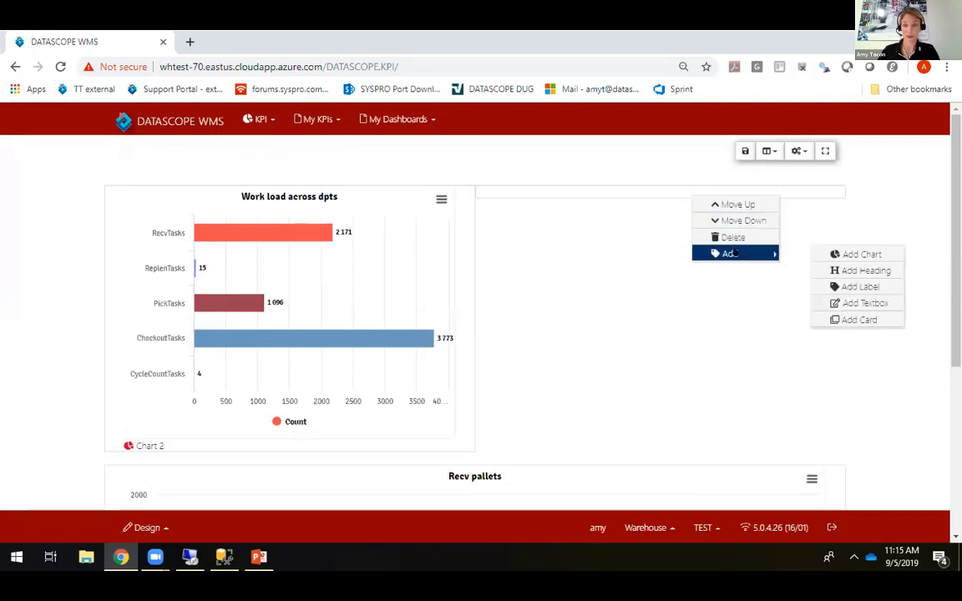
pyautogui.click(818, 254)
pyautogui.click(500, 192)
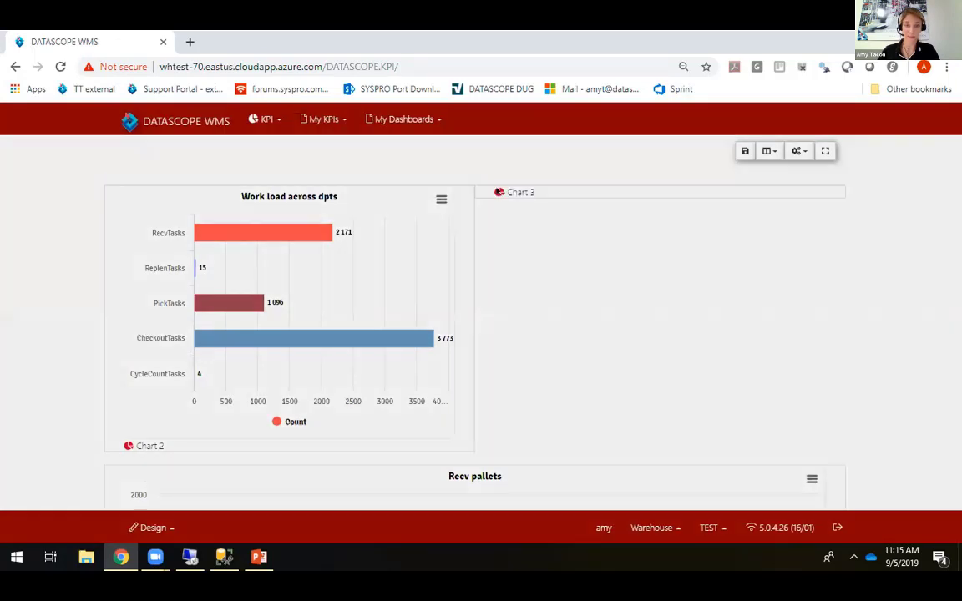
pyautogui.click(501, 217)
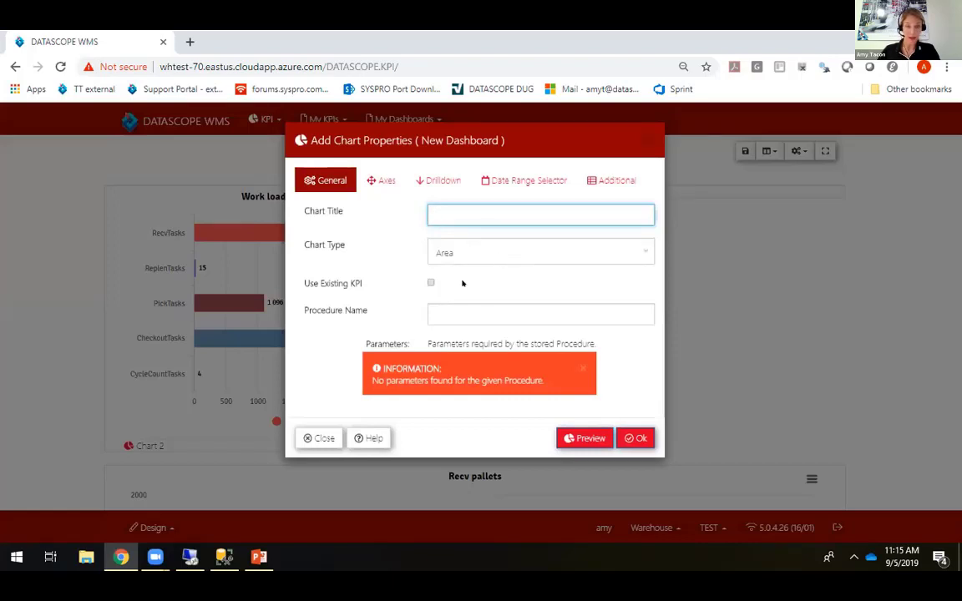
pyautogui.click(431, 284)
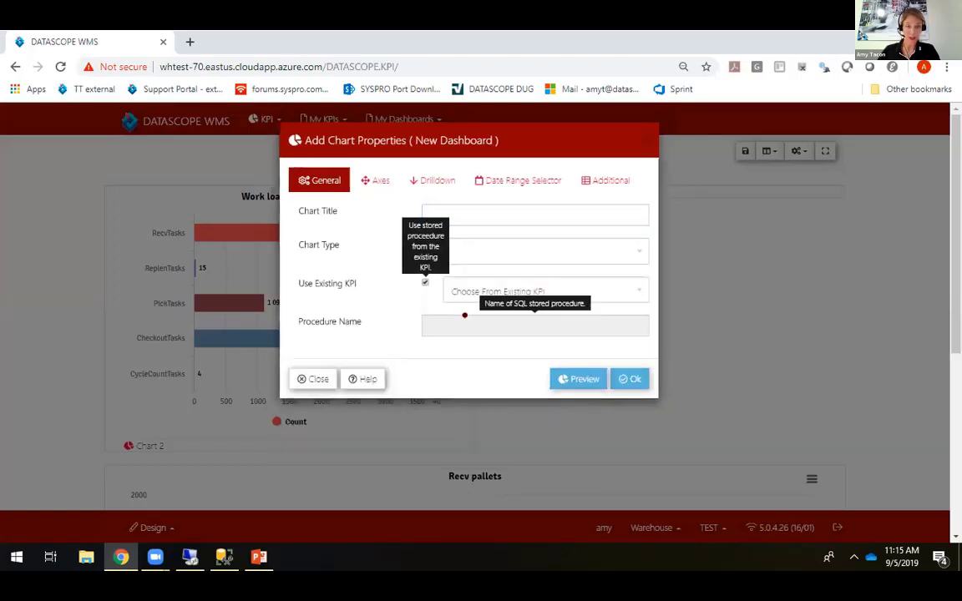
pyautogui.click(465, 292)
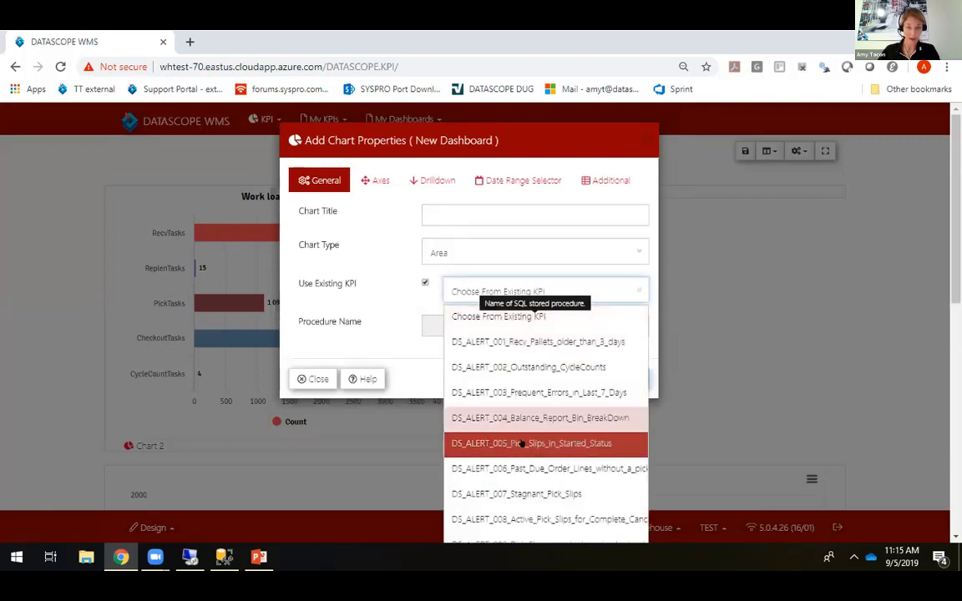
# Step: Title the new chart "Pickslips in started", set its type to Pie, preview it and accept the chart properties
pyautogui.click(478, 213)
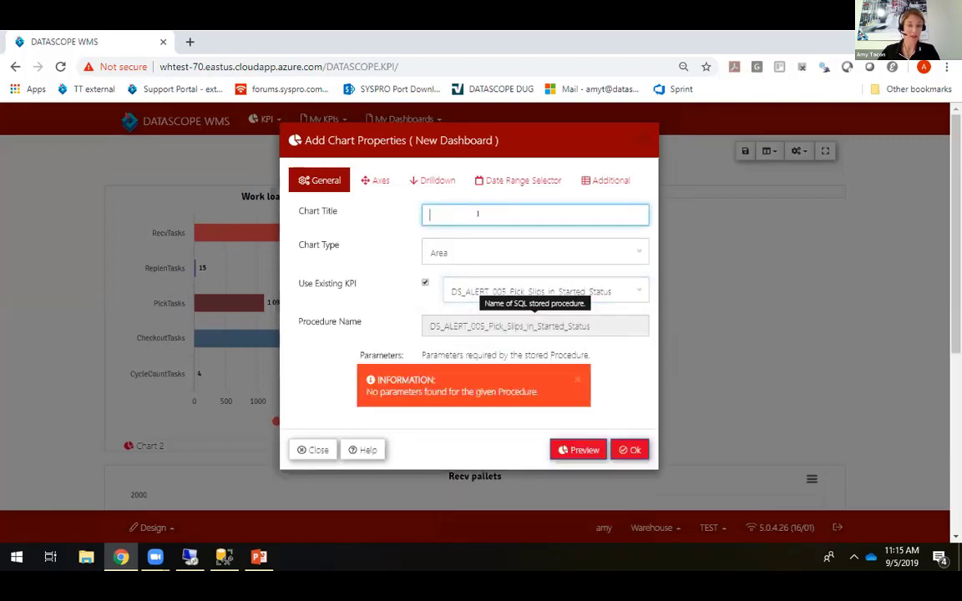
pyautogui.write('Pickslips in started')
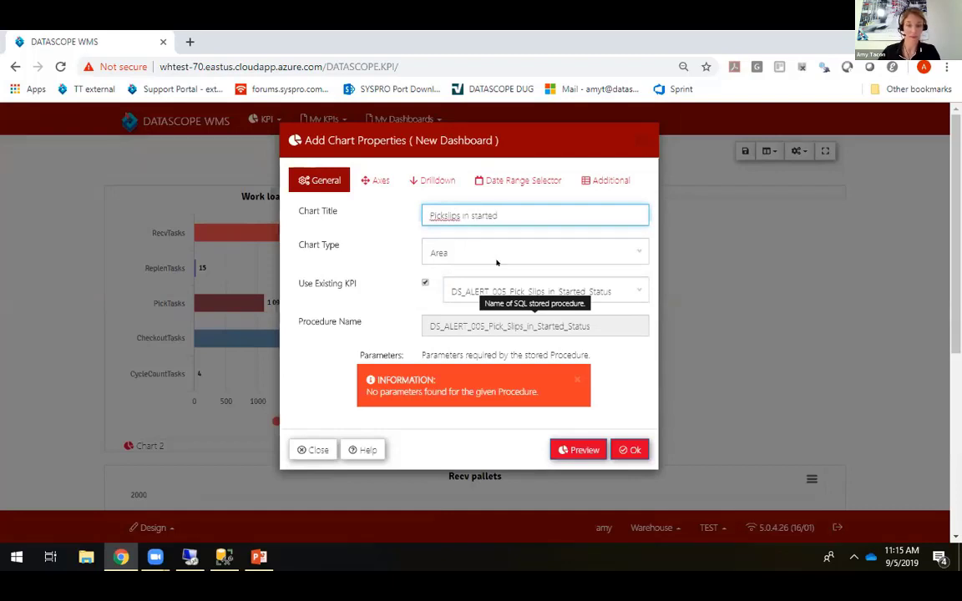
pyautogui.click(489, 251)
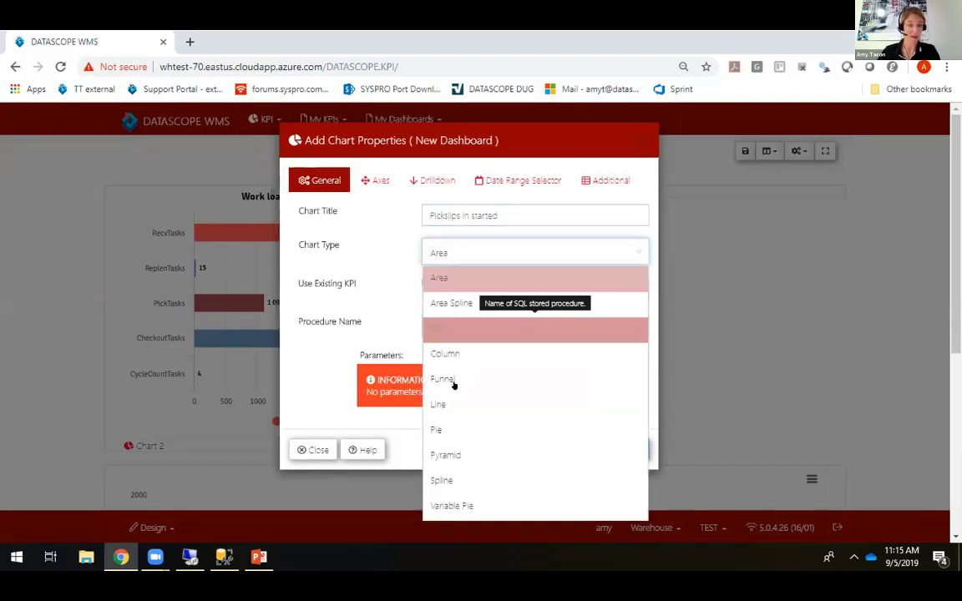
pyautogui.click(455, 429)
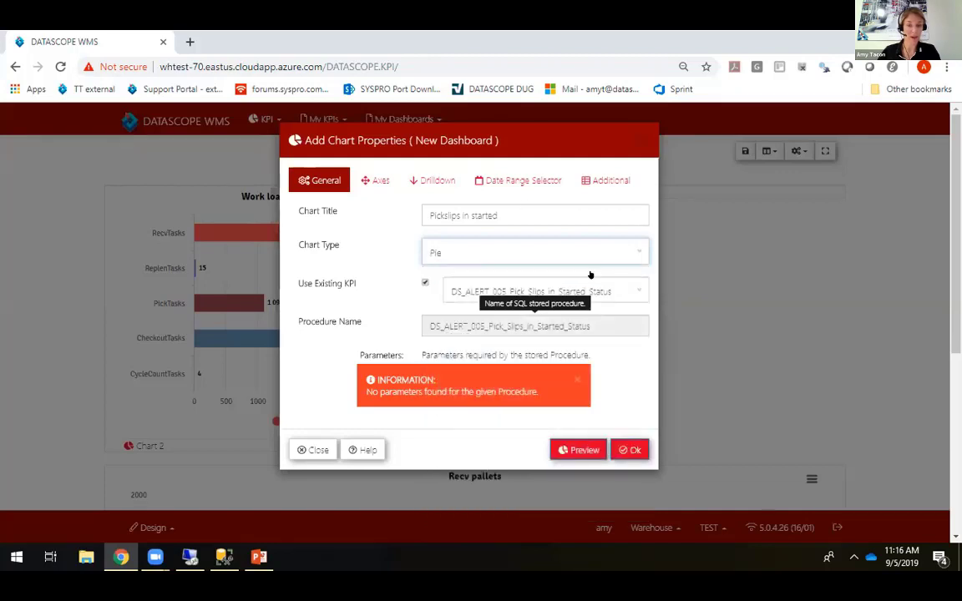
pyautogui.click(578, 450)
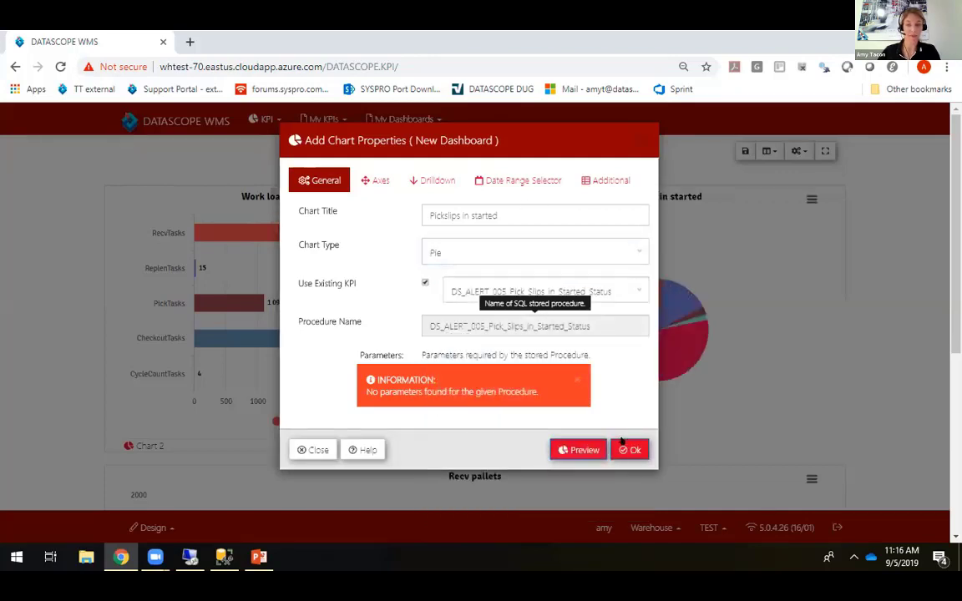
pyautogui.click(628, 451)
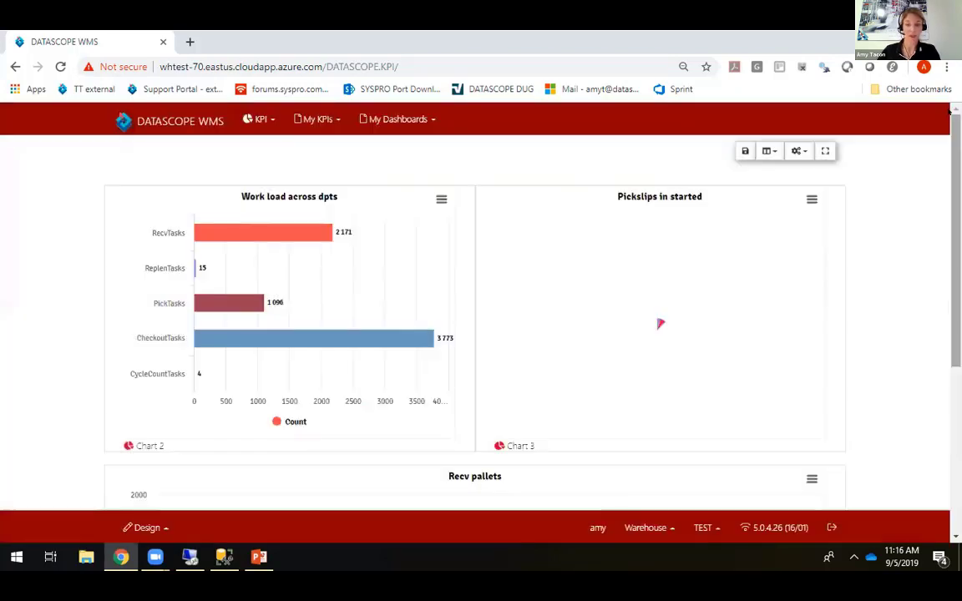
# Step: Edit the "Pickslips in started" chart to enable Primary Display, preview it and accept the chart properties
pyautogui.click(810, 199)
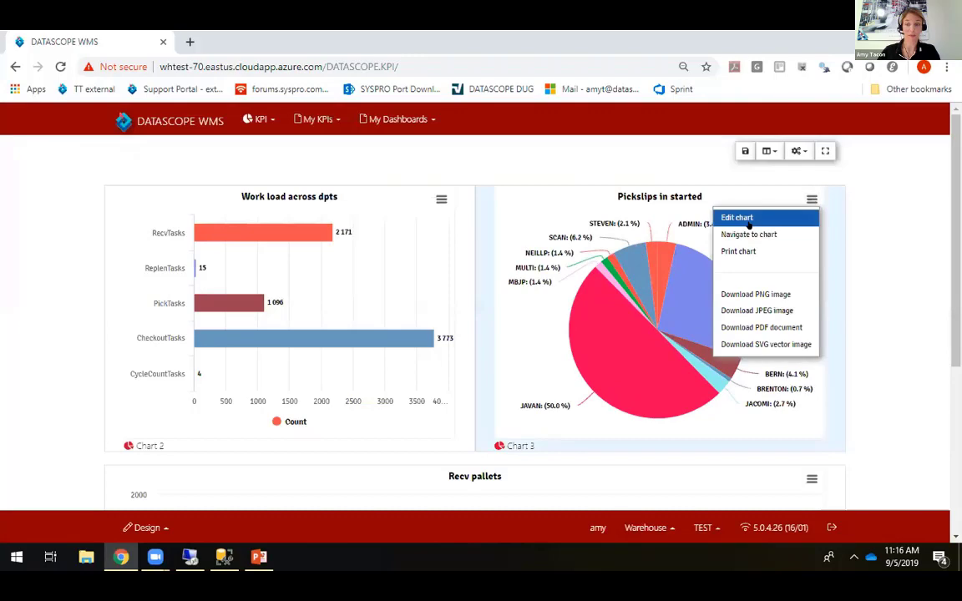
pyautogui.click(440, 198)
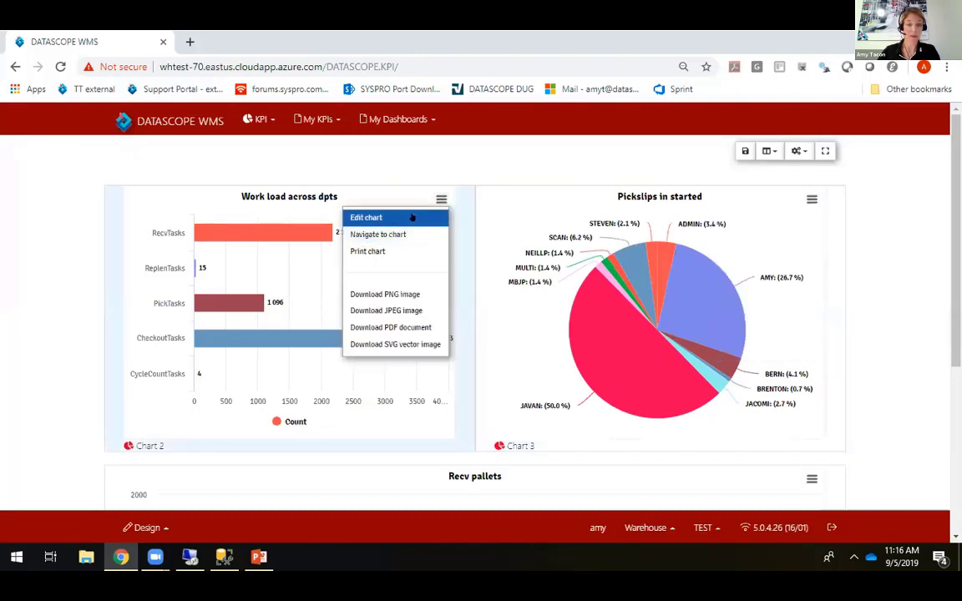
pyautogui.click(441, 215)
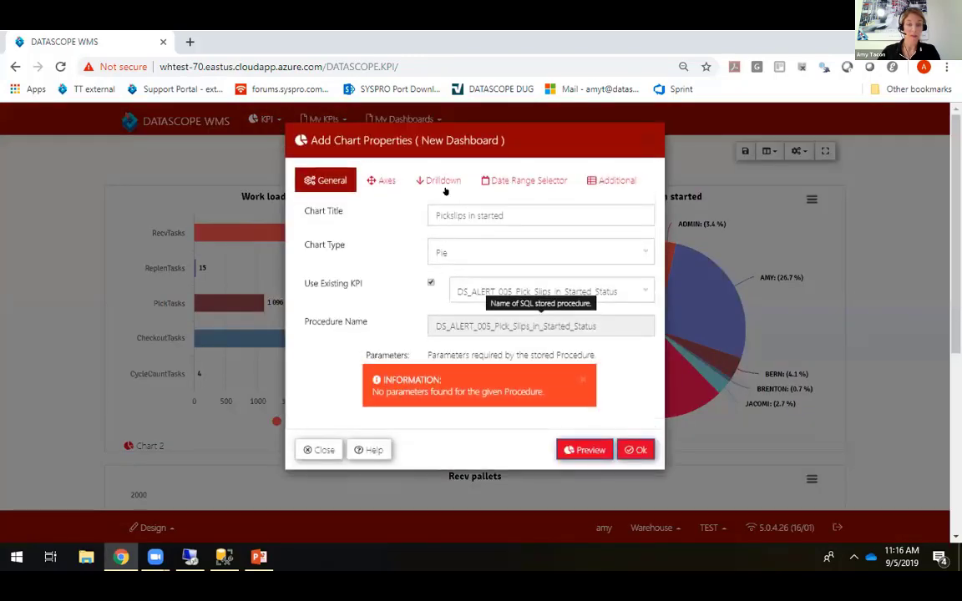
pyautogui.click(606, 182)
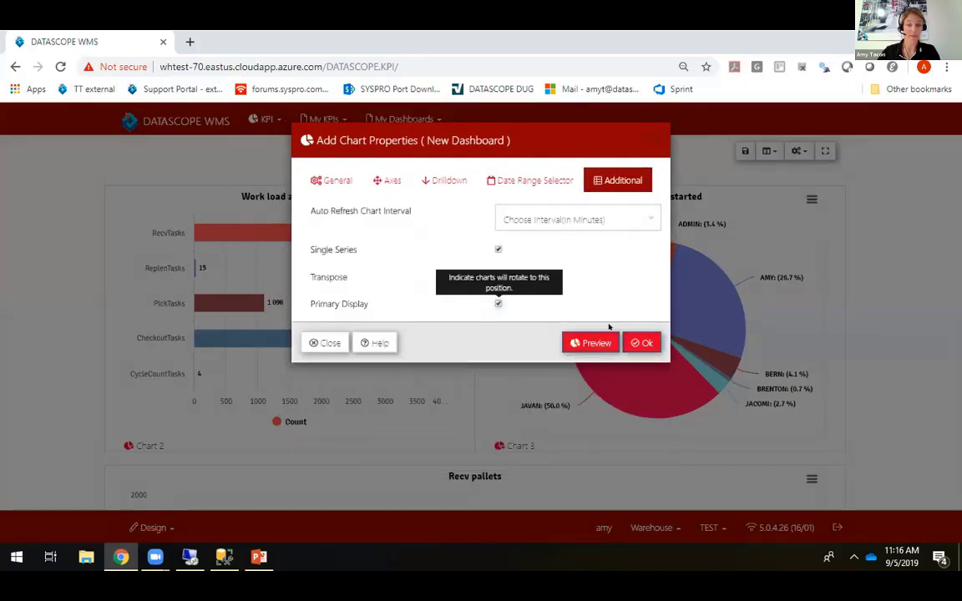
pyautogui.click(591, 343)
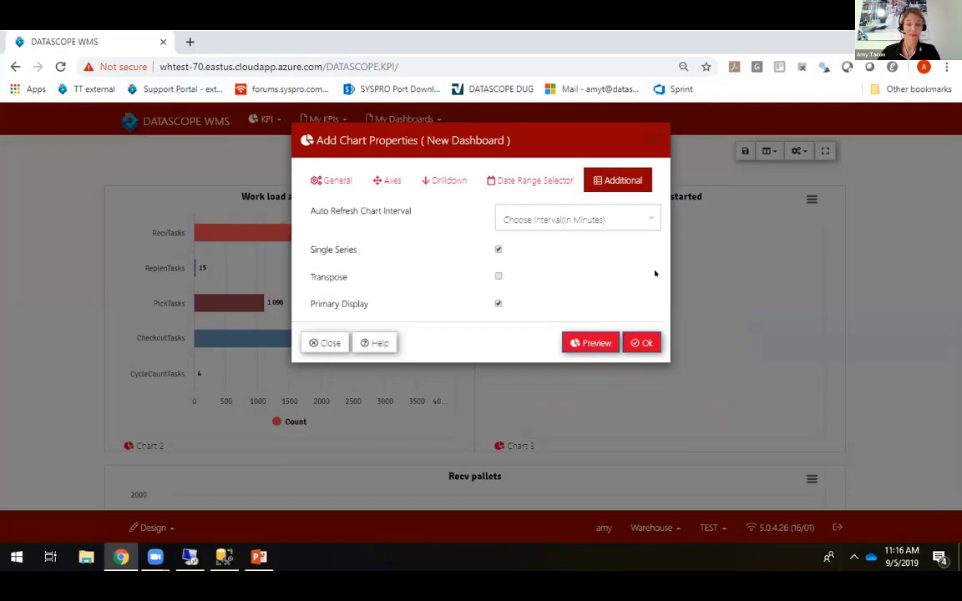
pyautogui.click(641, 342)
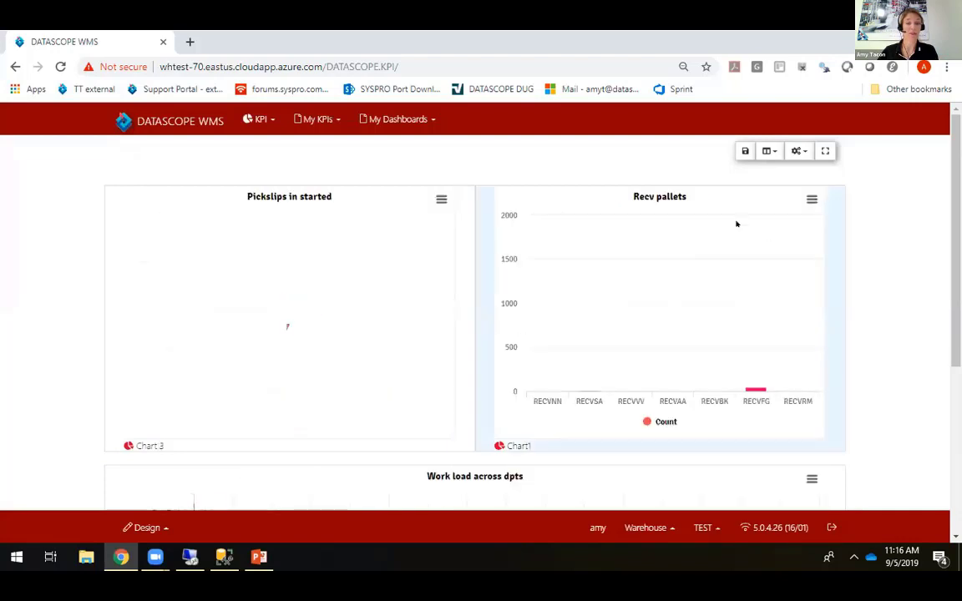
# Step: Save the dashboard with the page title "Dashboard demo" and the page name "Dahsboard_demo"
pyautogui.click(744, 153)
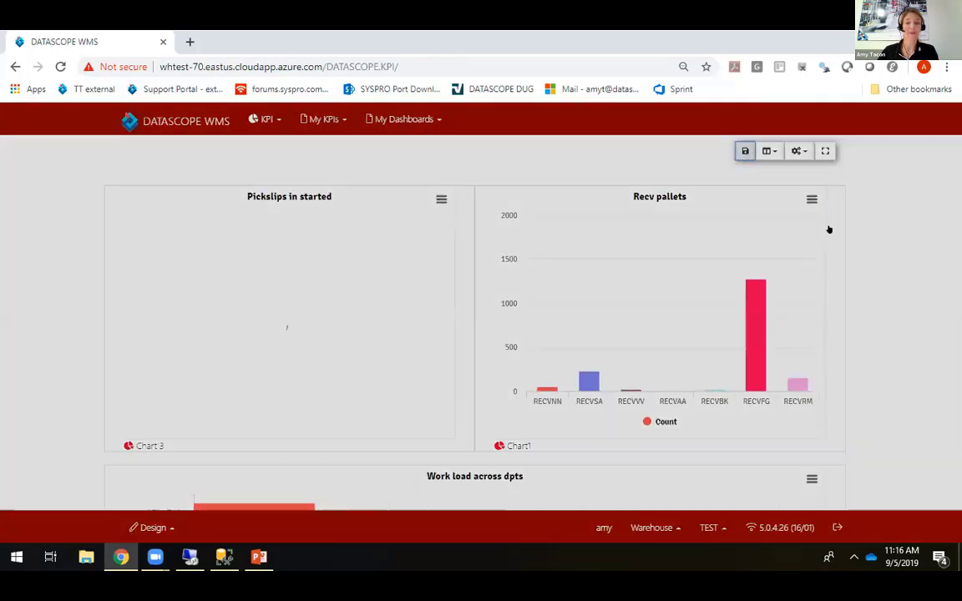
pyautogui.click(534, 211)
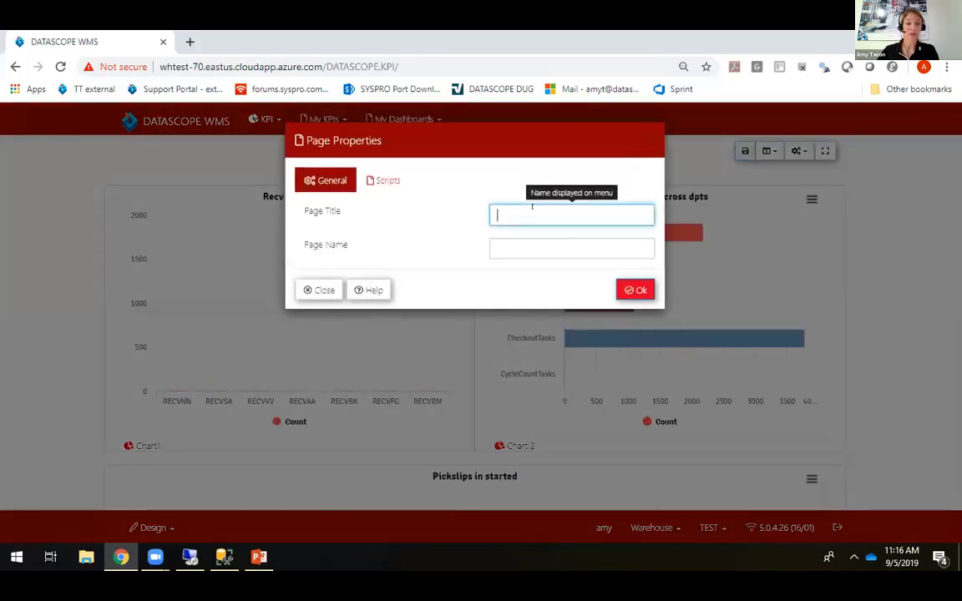
pyautogui.write('New')
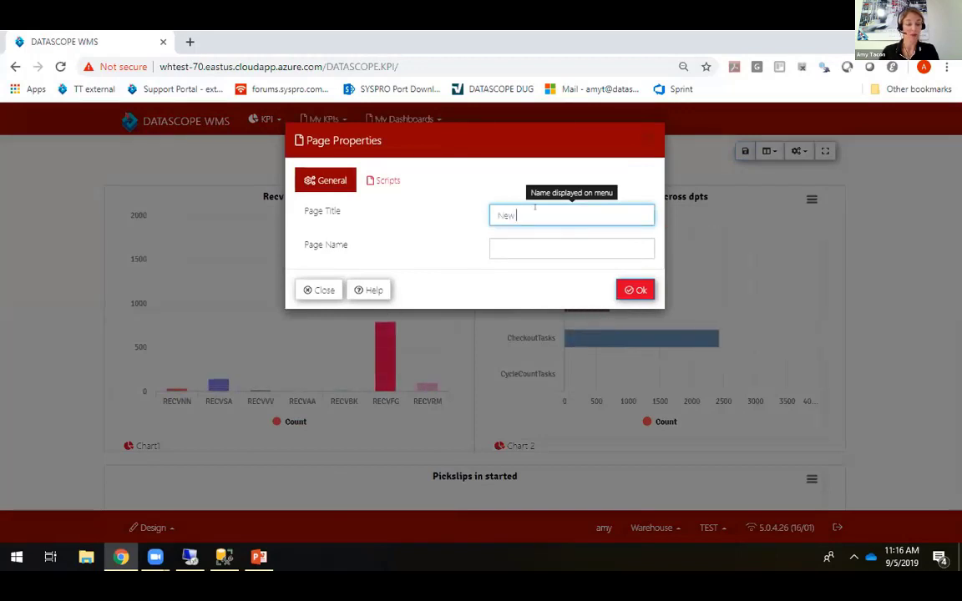
pyautogui.write(' Das')
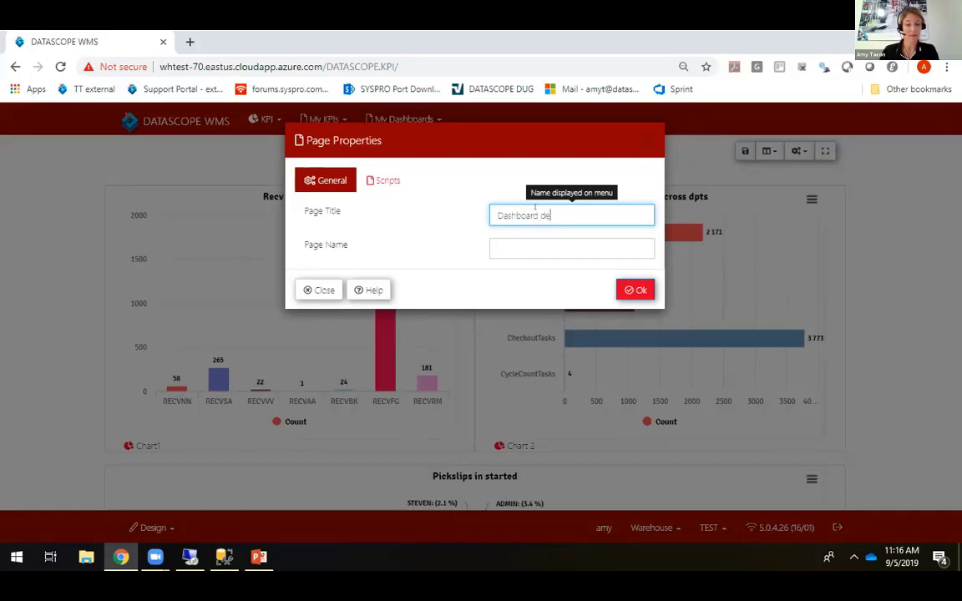
pyautogui.click(537, 242)
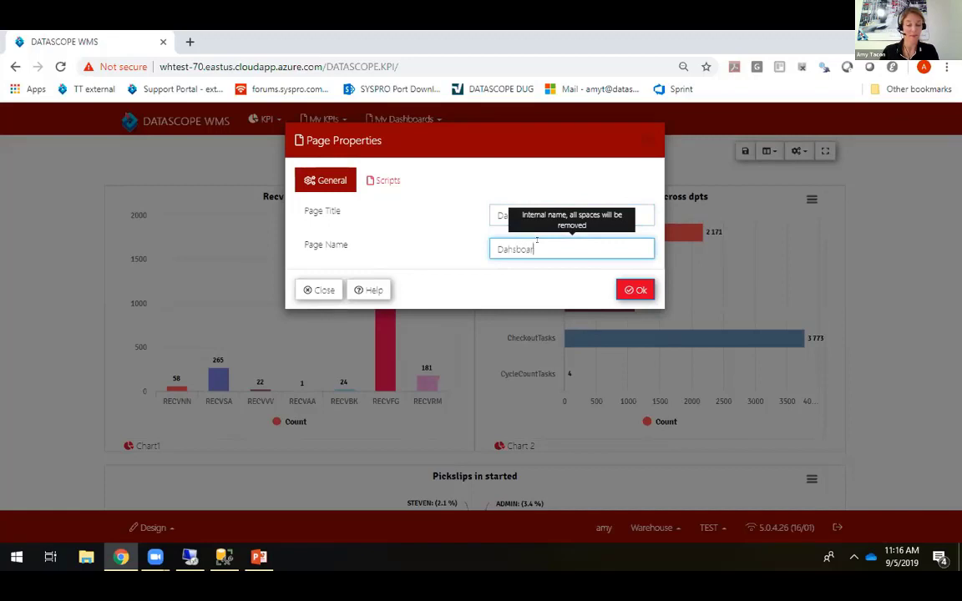
pyautogui.write('Dahsboard_demo')
pyautogui.click(634, 292)
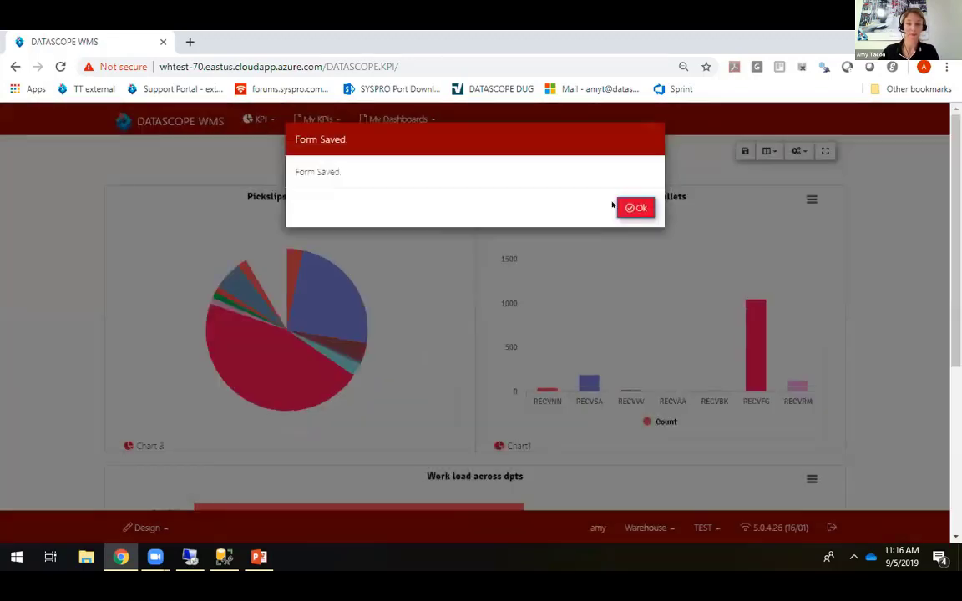
pyautogui.click(635, 208)
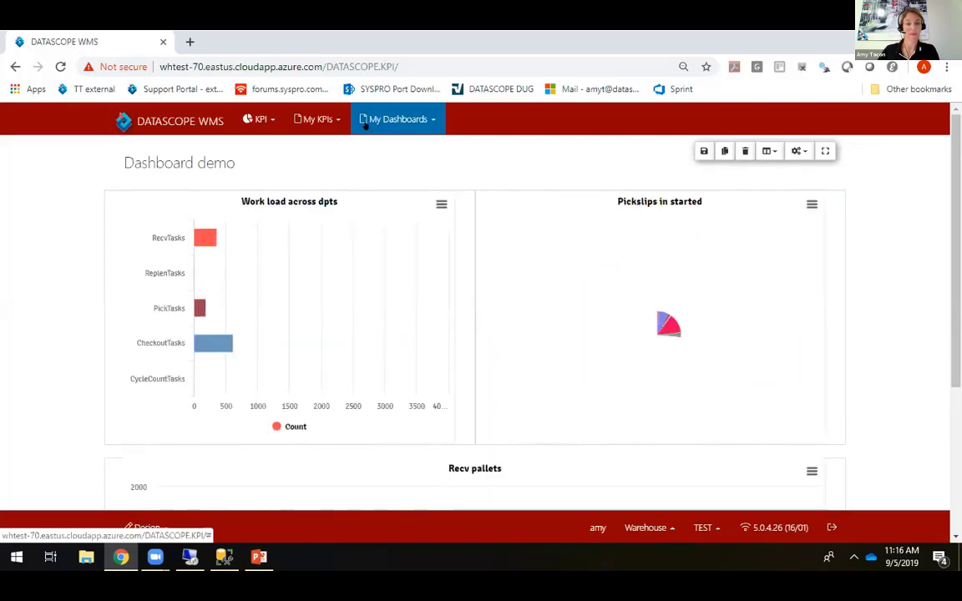
# Step: Open the custom KPI Workload by Warehouse Department and view it in full screen
pyautogui.click(330, 122)
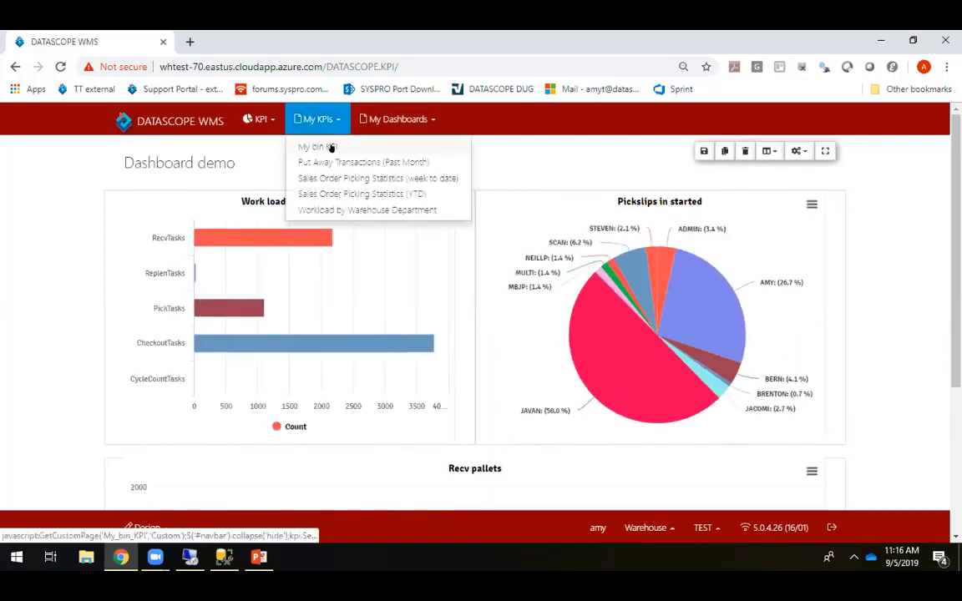
pyautogui.click(350, 208)
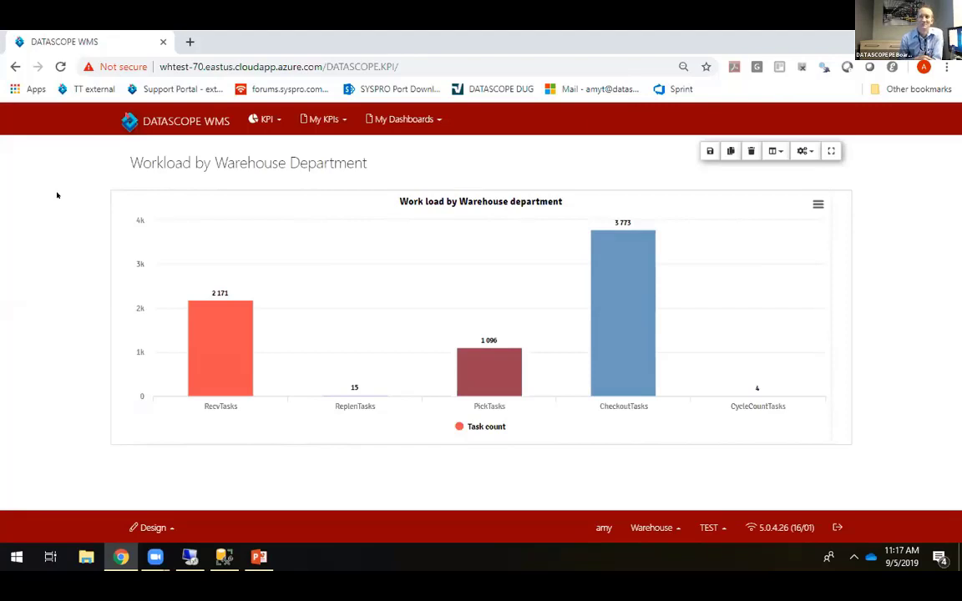
pyautogui.press('F11')
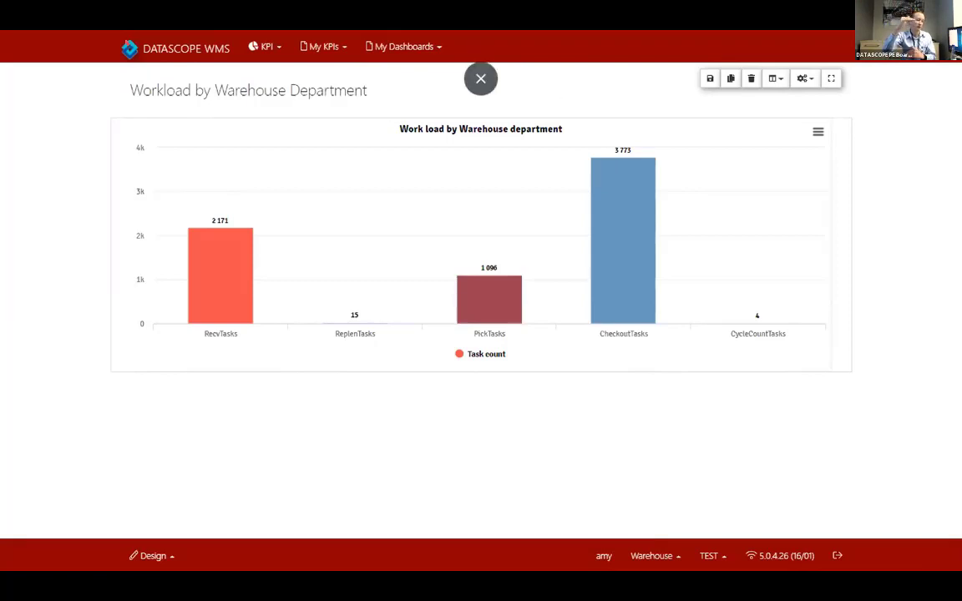
pyautogui.click(266, 46)
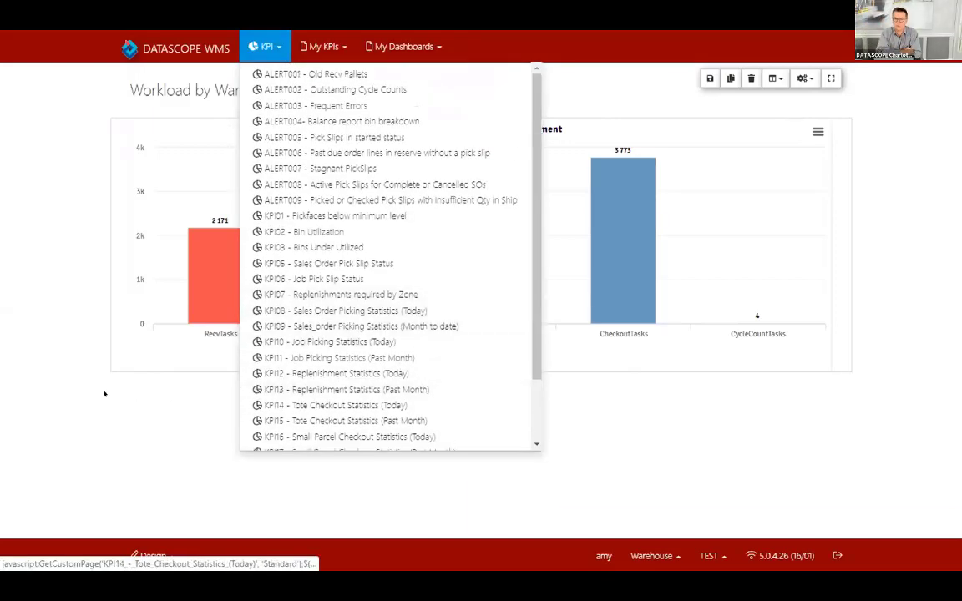
pyautogui.click(1, 363)
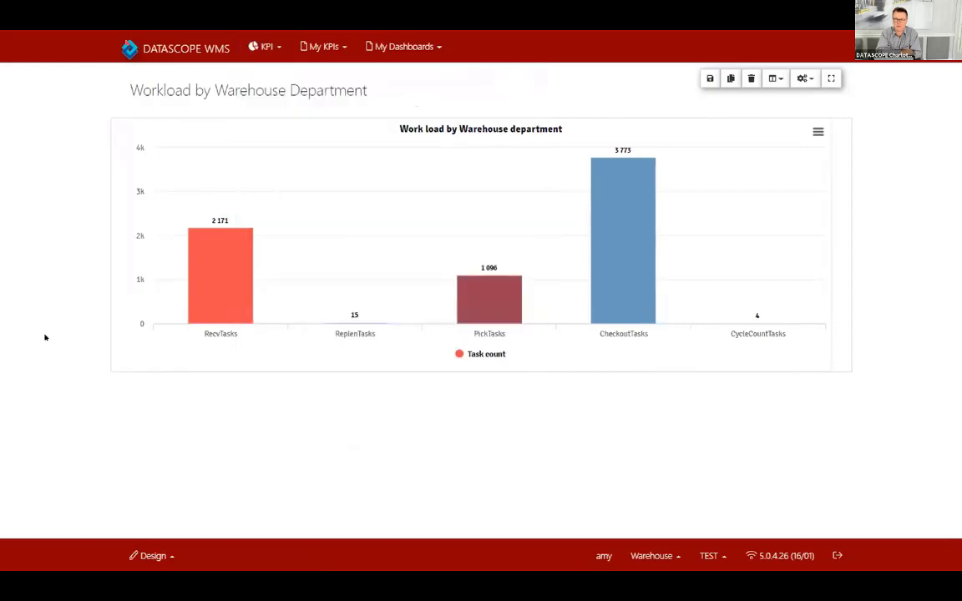
pyautogui.click(320, 53)
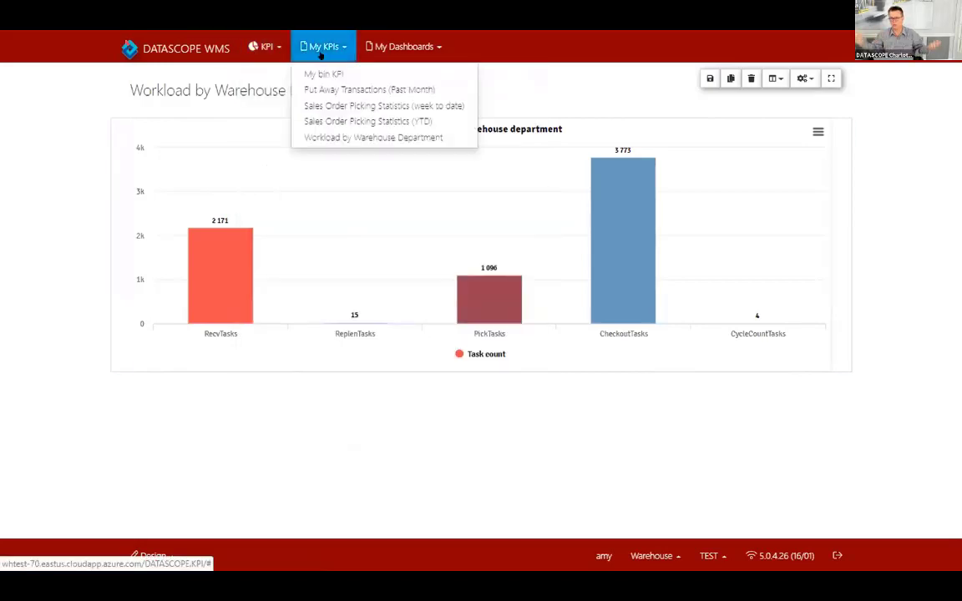
pyautogui.click(299, 53)
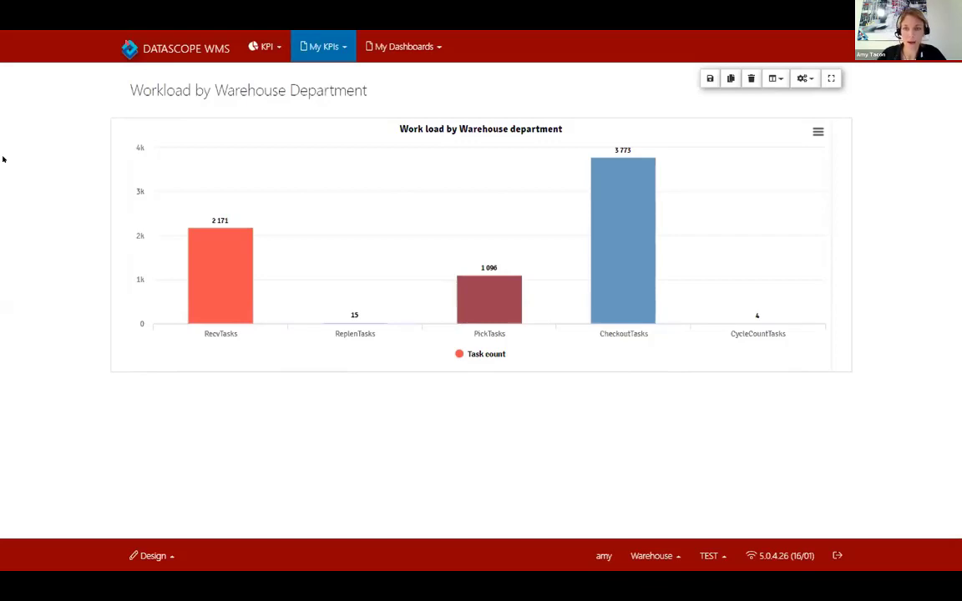
pyautogui.click(654, 128)
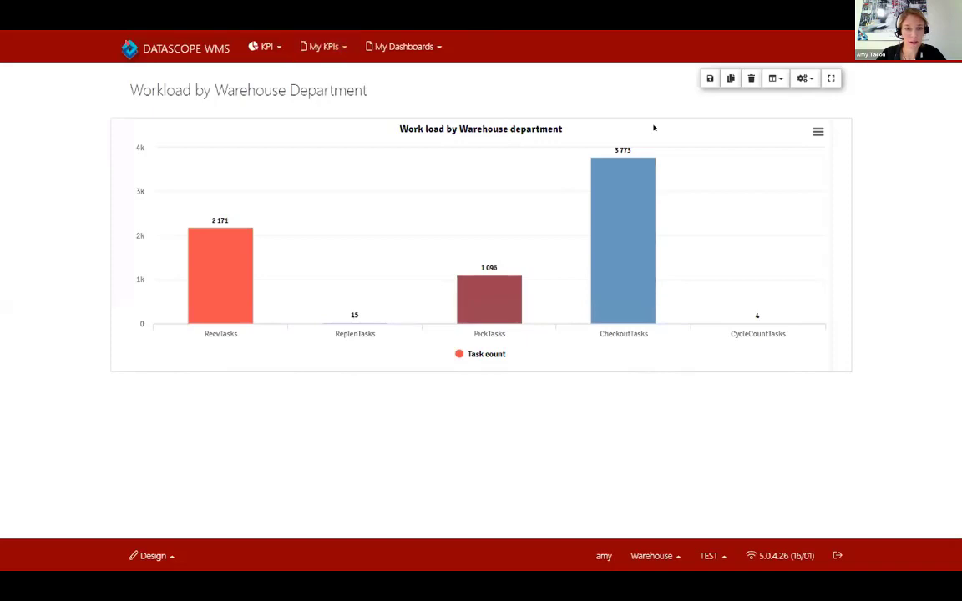